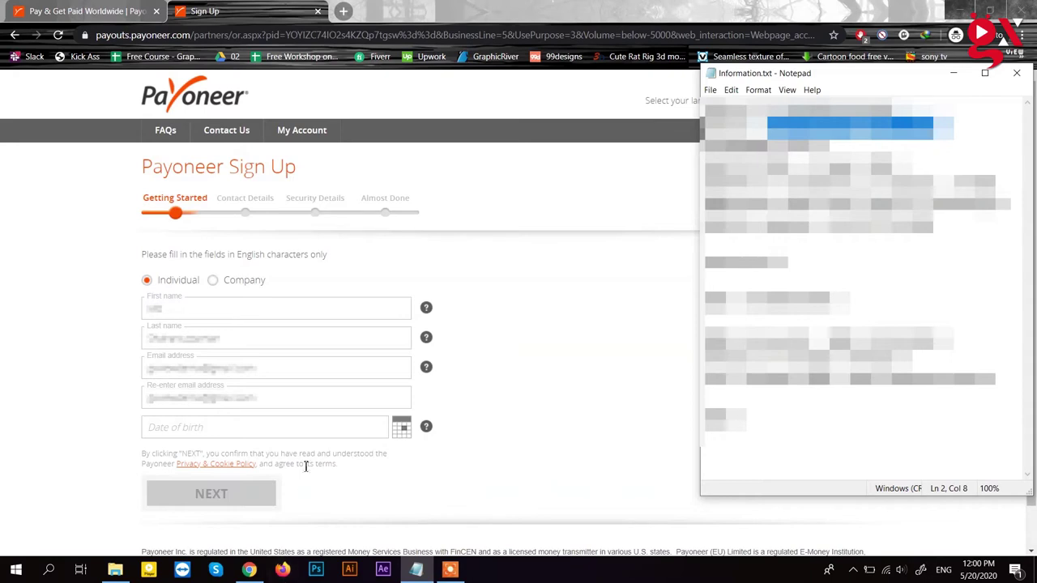
click(312, 430)
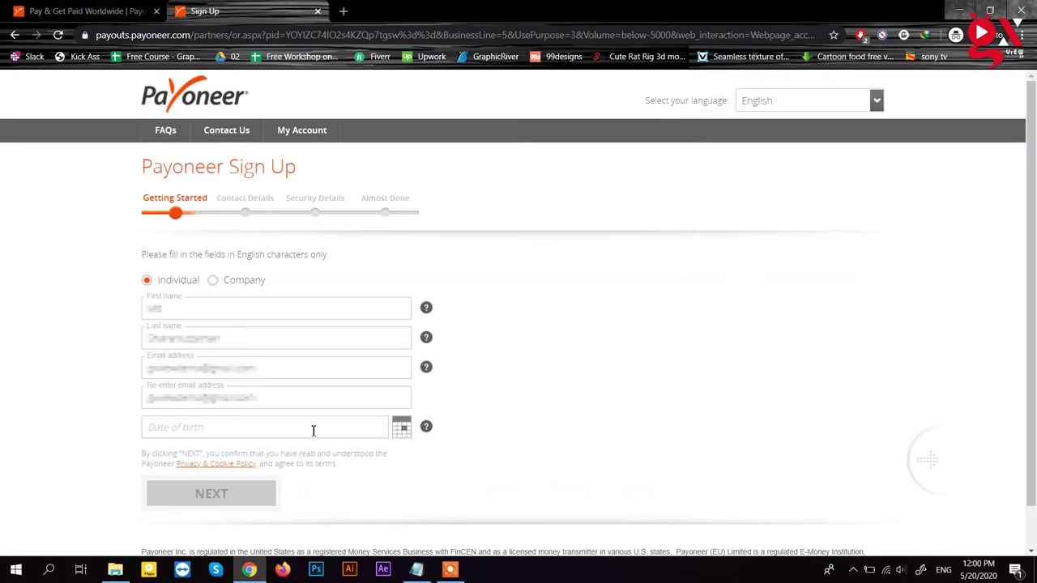
click(214, 268)
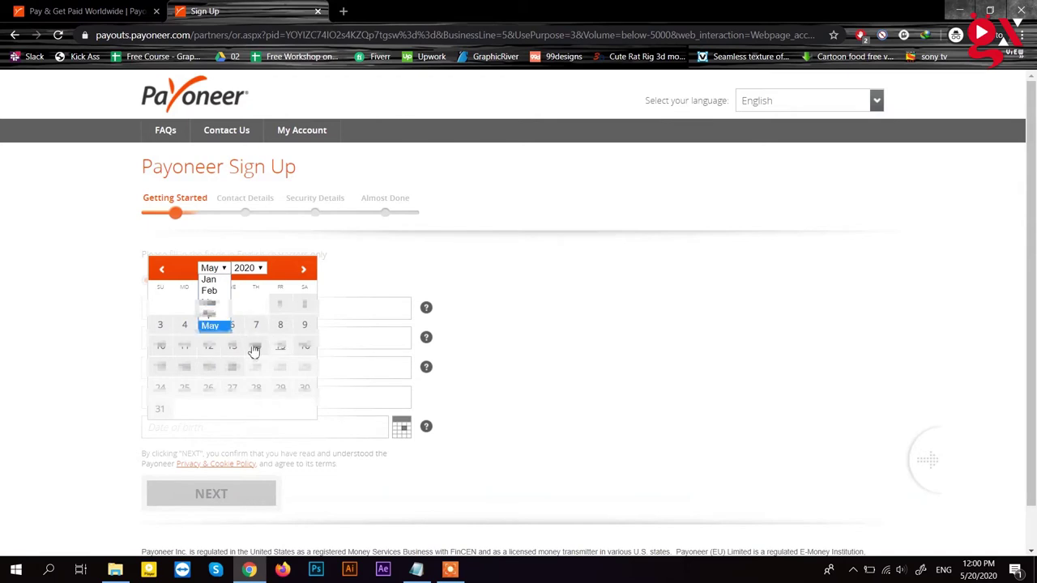
click(258, 270)
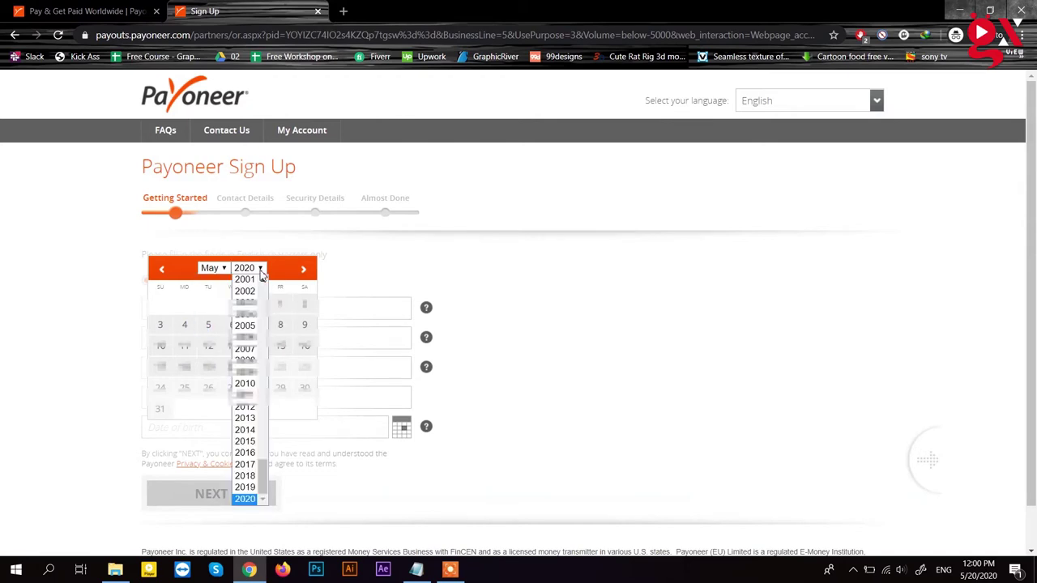
scroll(251, 380, up, 5)
scroll(260, 429, down, 3)
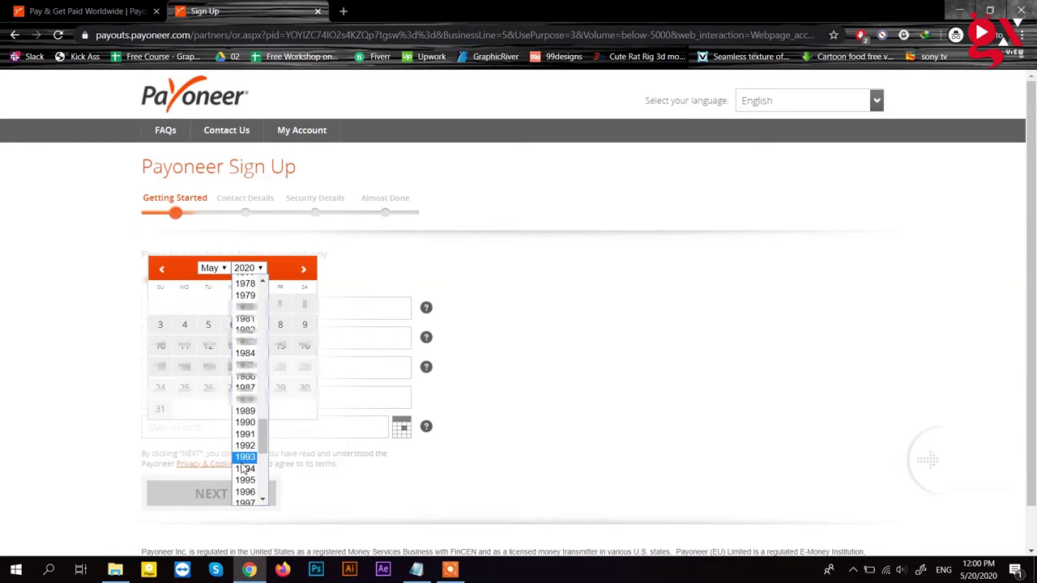
scroll(247, 454, down, 2)
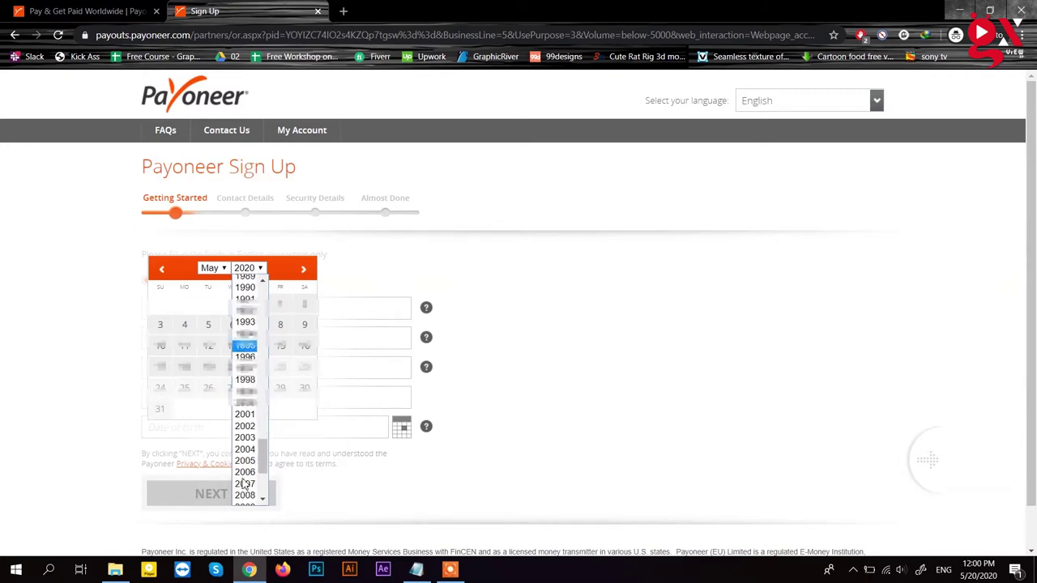
click(244, 379)
click(223, 269)
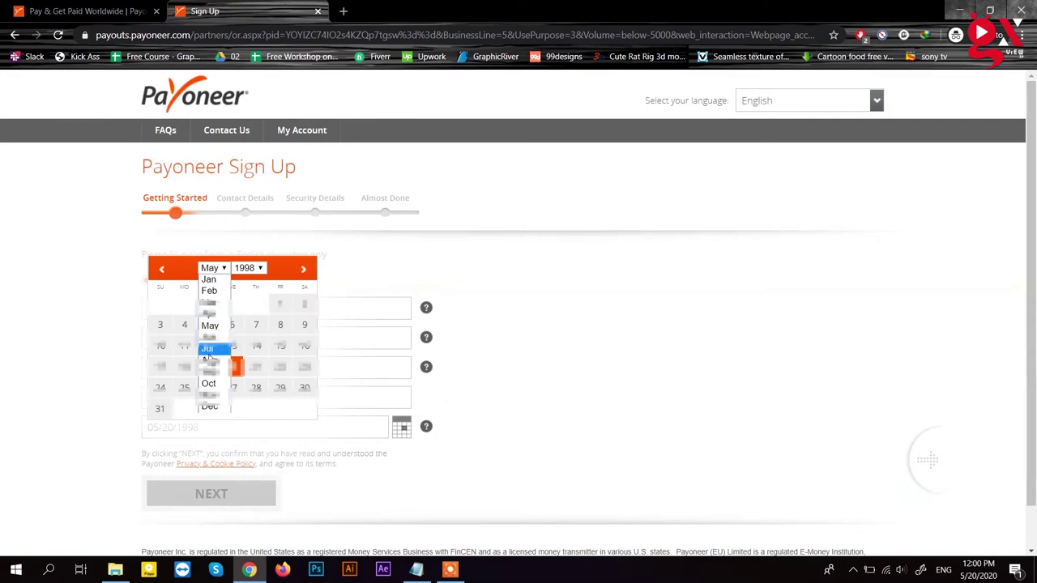
click(211, 372)
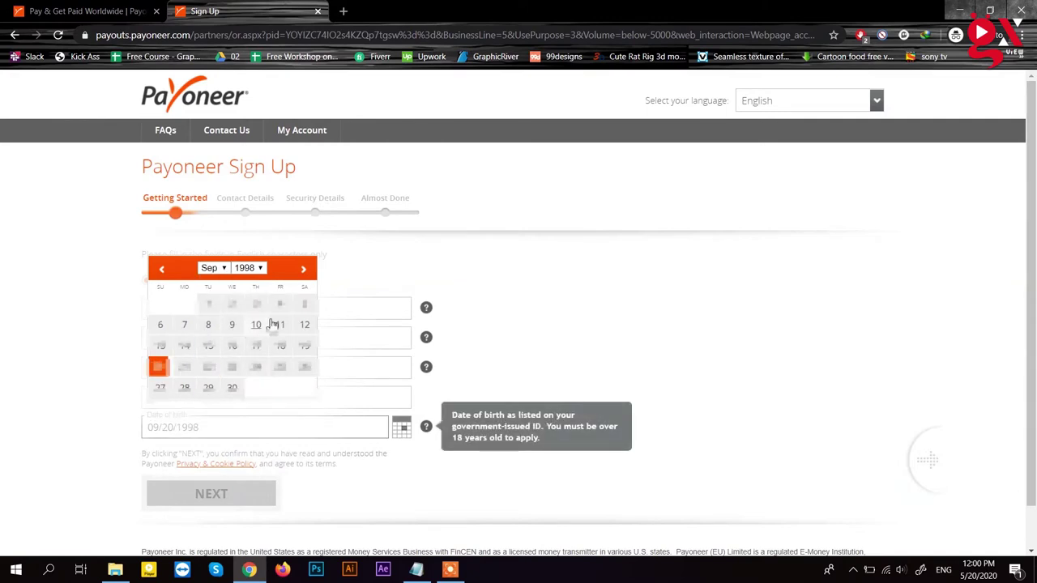
click(304, 304)
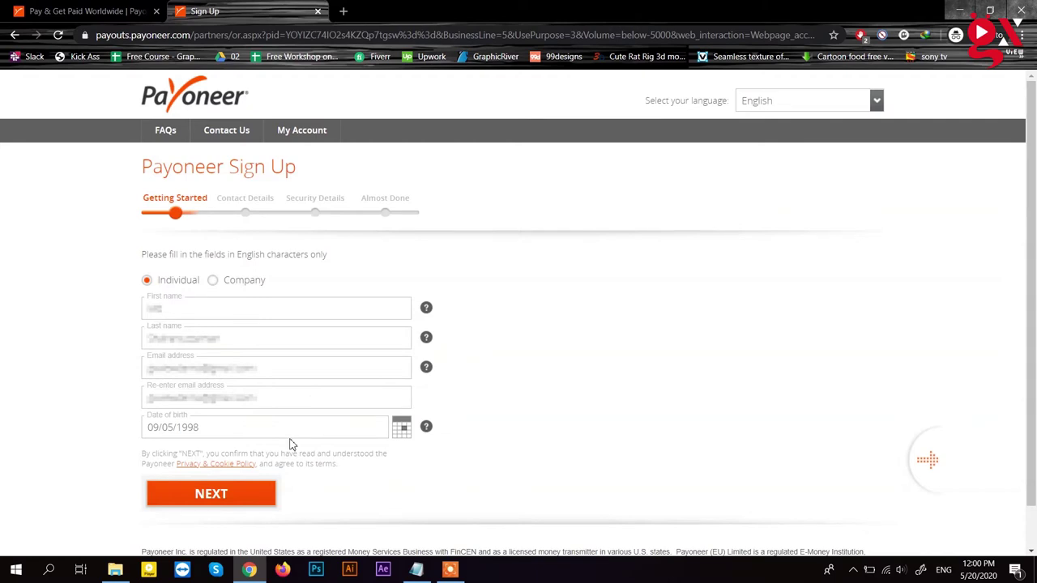
click(248, 491)
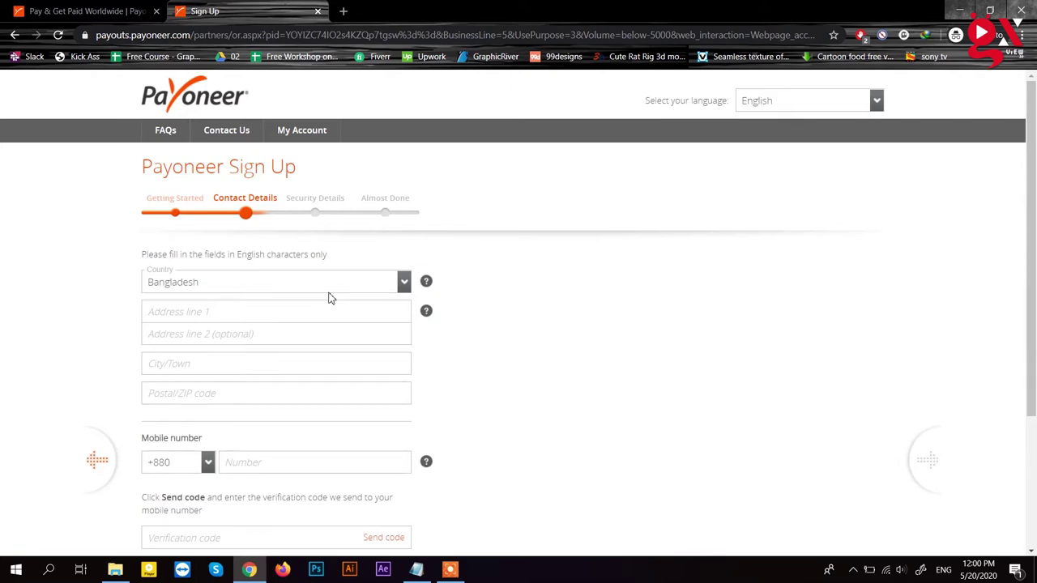
Keep Bangladesh as the country and paste the street address from the notes into Address line 1
click(346, 288)
click(473, 357)
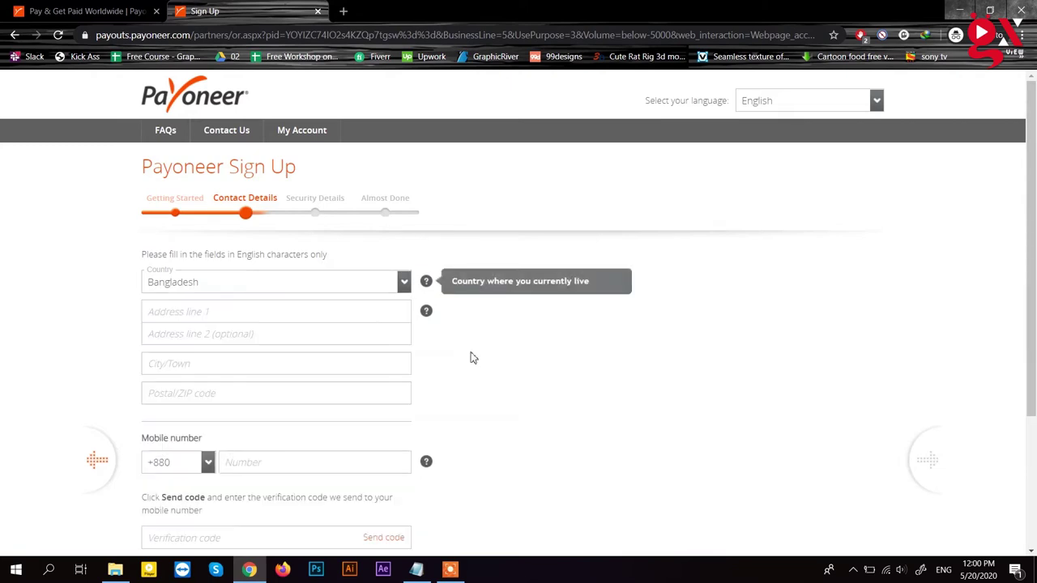
click(225, 315)
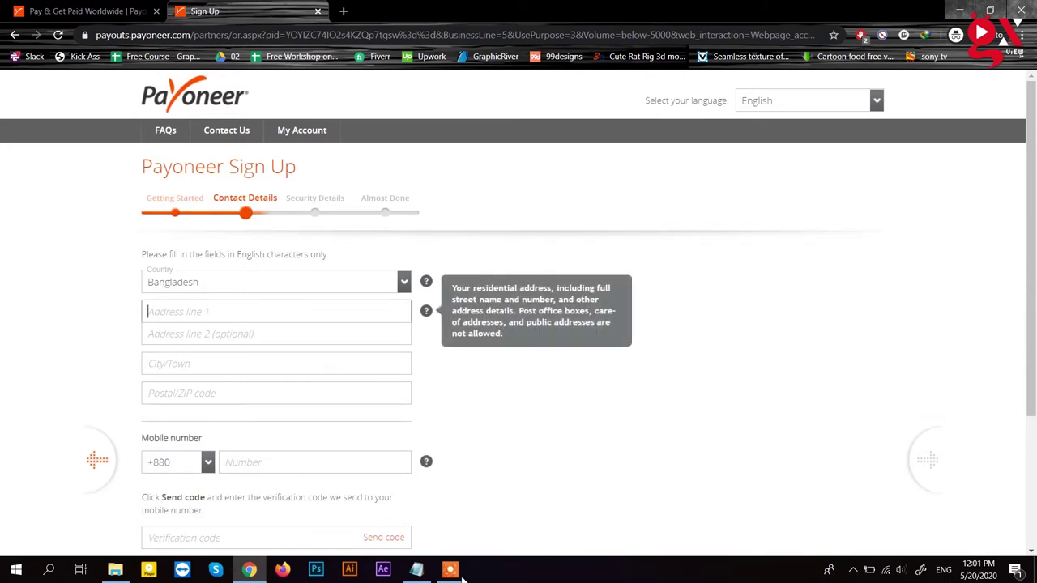
click(416, 569)
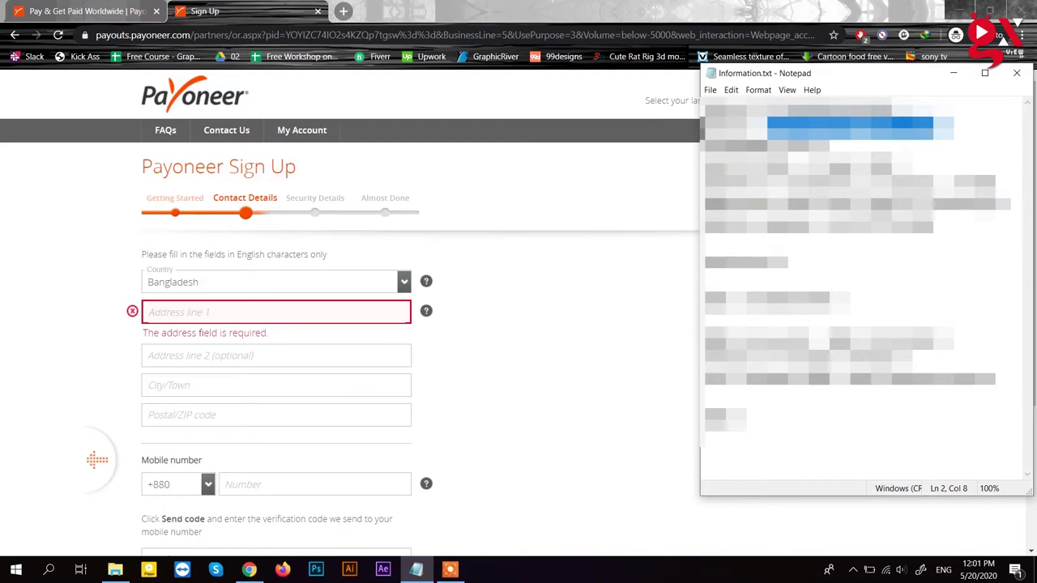
click(828, 146)
drag(933, 186, 787, 186)
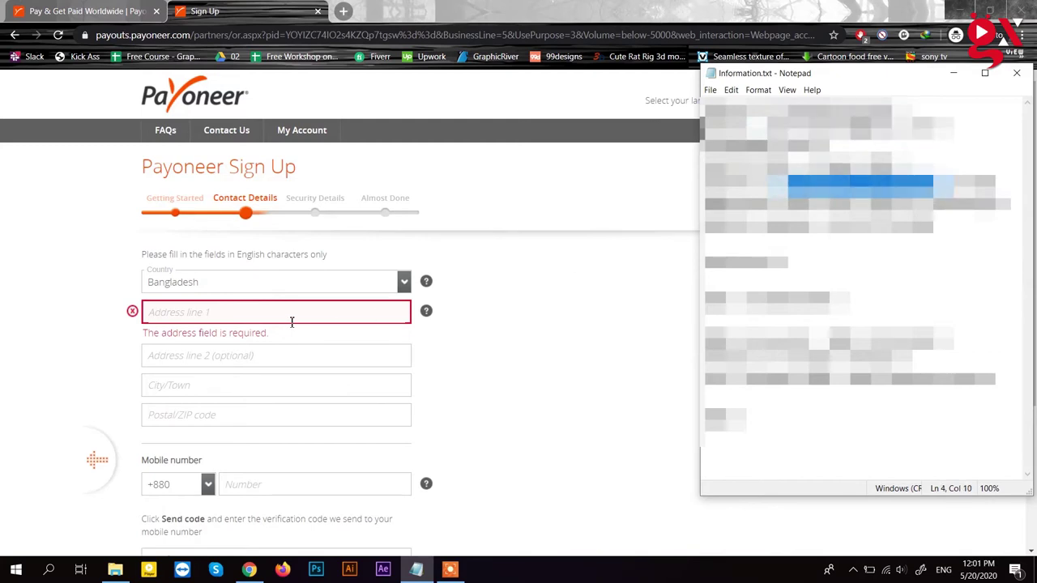
click(291, 322)
key(ctrl+v)
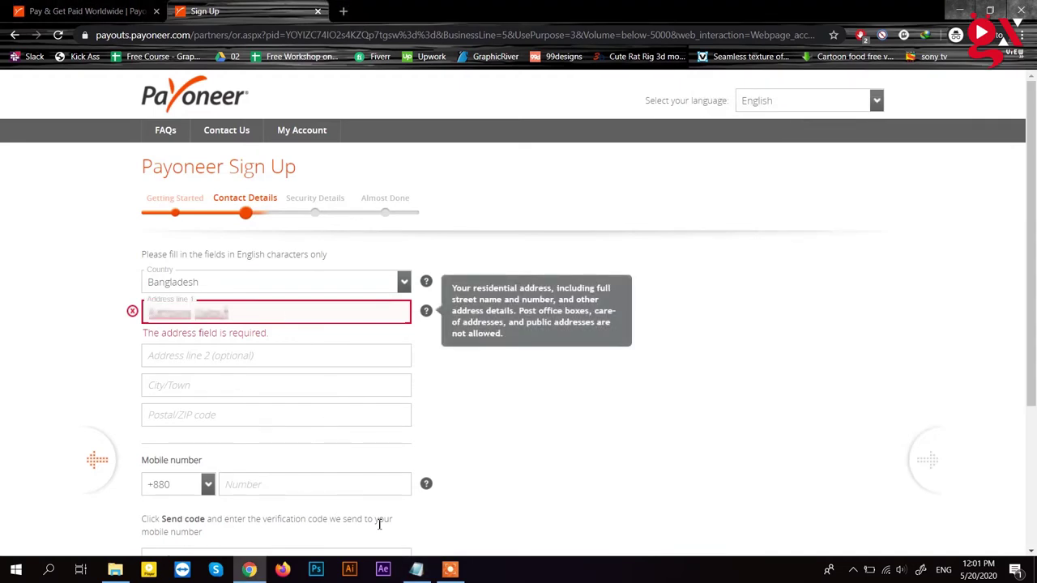
Paste the remaining address into Address line 2, trim the extra word, and fill City/Town
click(415, 570)
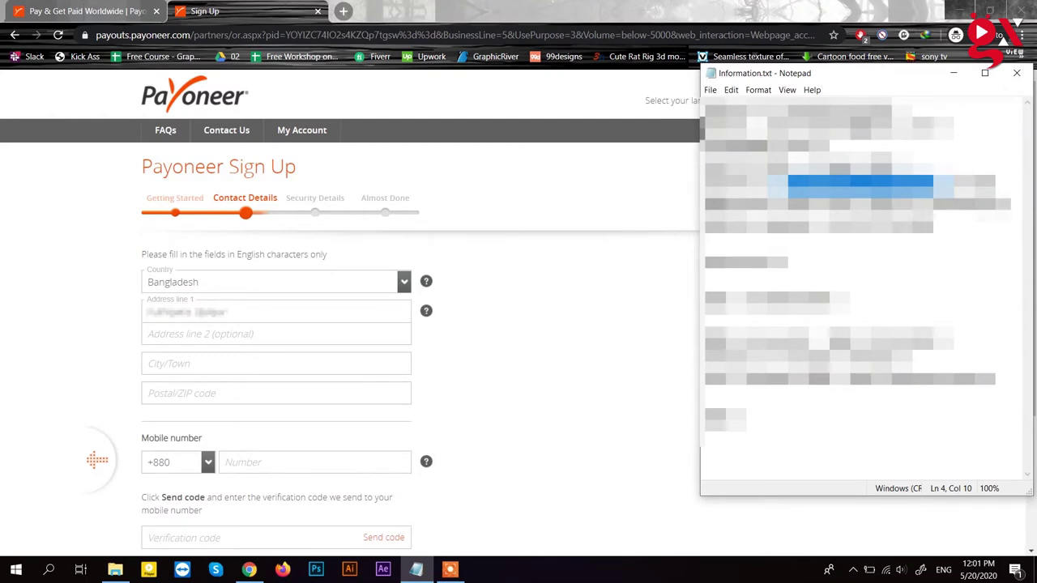
key(Home)
key(shift+End)
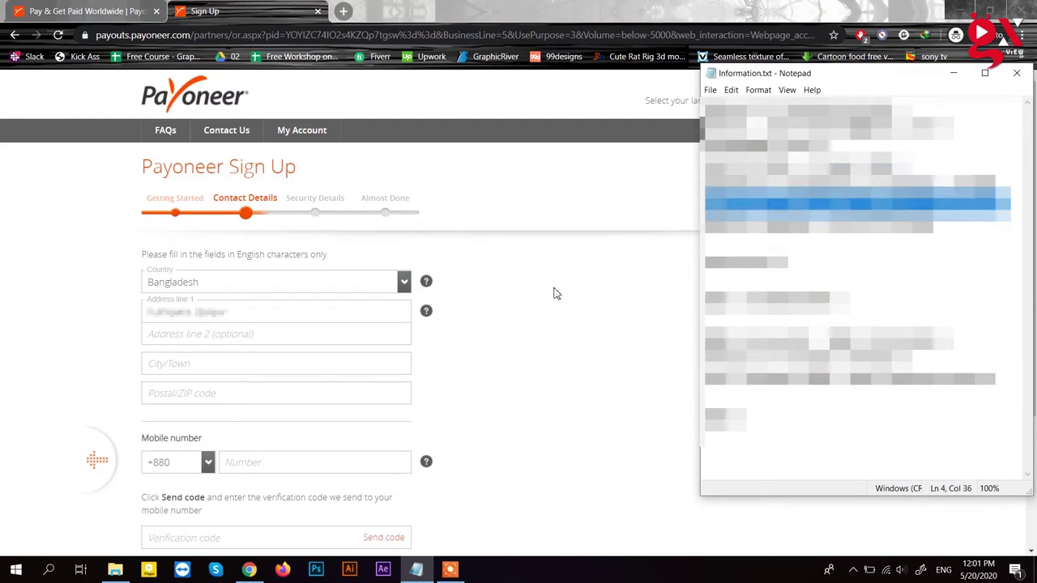
click(284, 334)
key(ctrl+v)
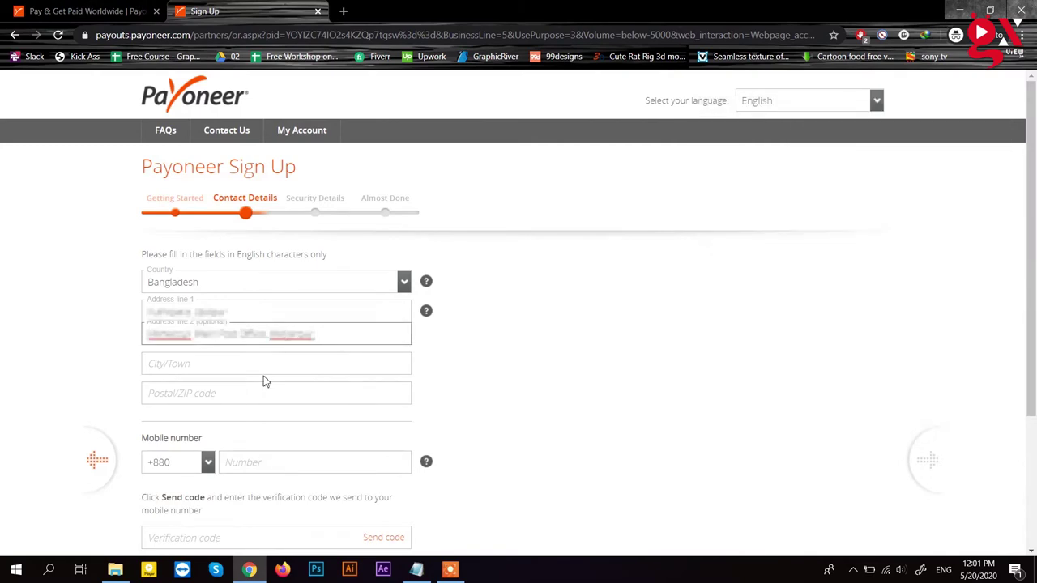
double_click(275, 336)
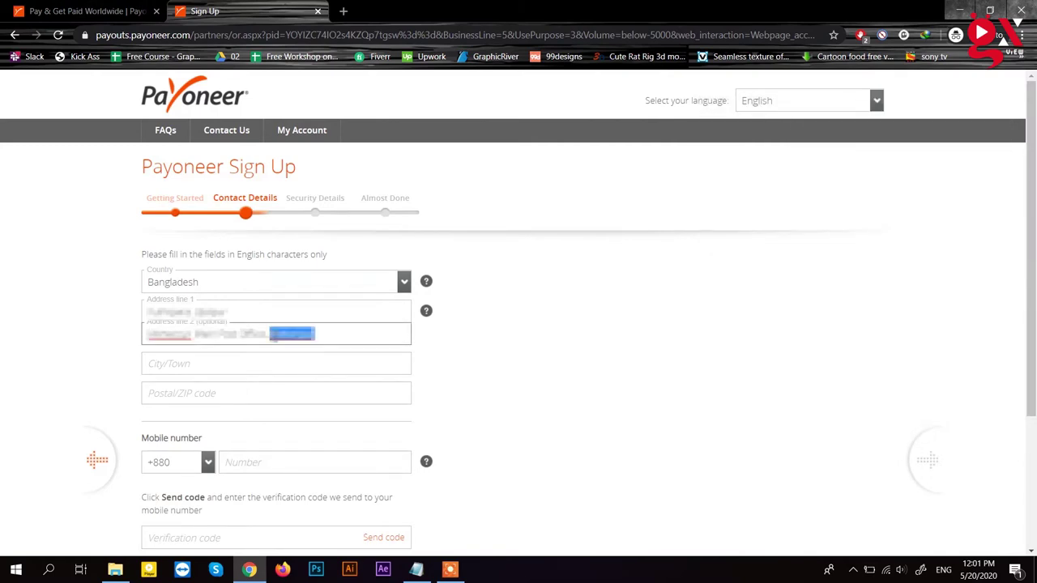
key(BackSpace)
click(242, 362)
key(ctrl+v)
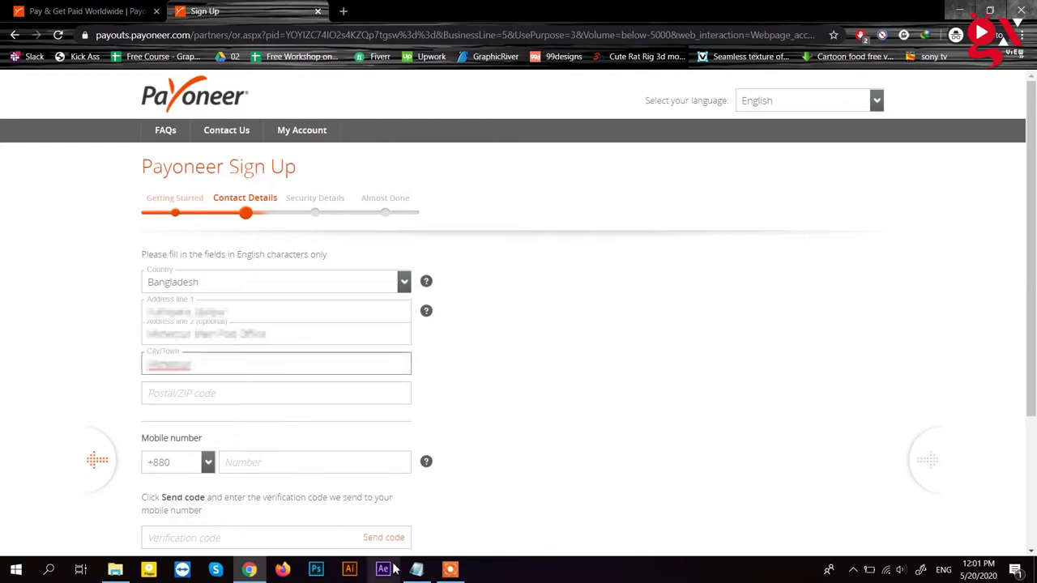
Copy the postal code from the notes into the Postal/ZIP code field
click(416, 569)
double_click(983, 183)
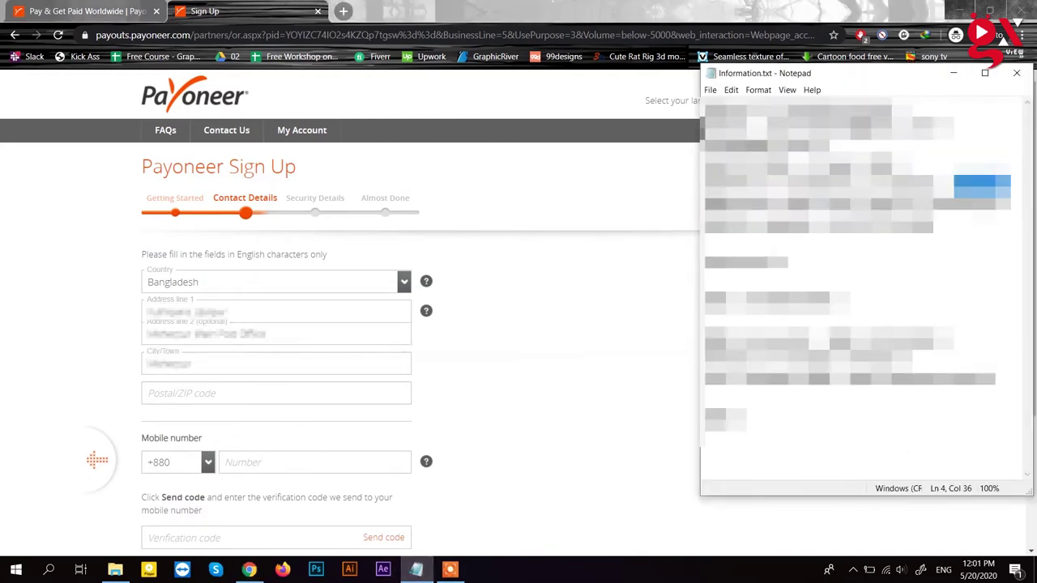
key(shift+Left)
key(shift+Left)
key(shift+Left)
key(shift+Left)
key(shift+Left)
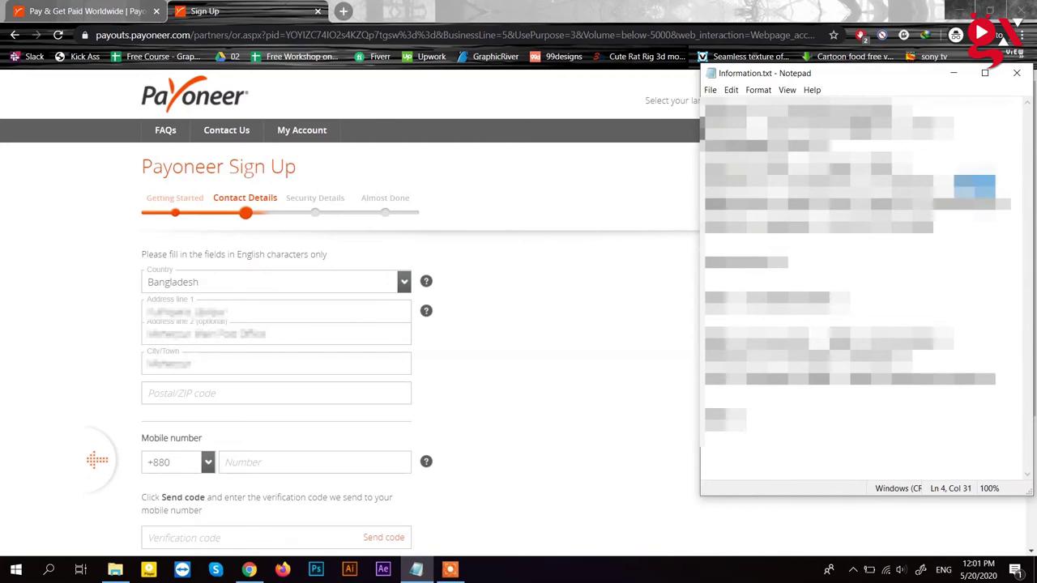
key(shift+Left)
key(ctrl+c)
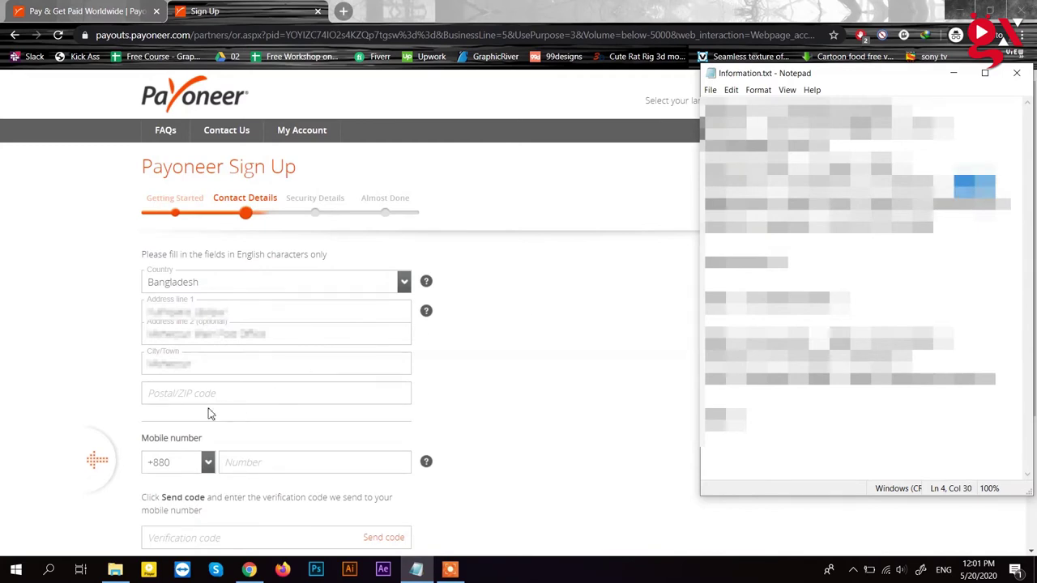
click(242, 394)
key(ctrl+v)
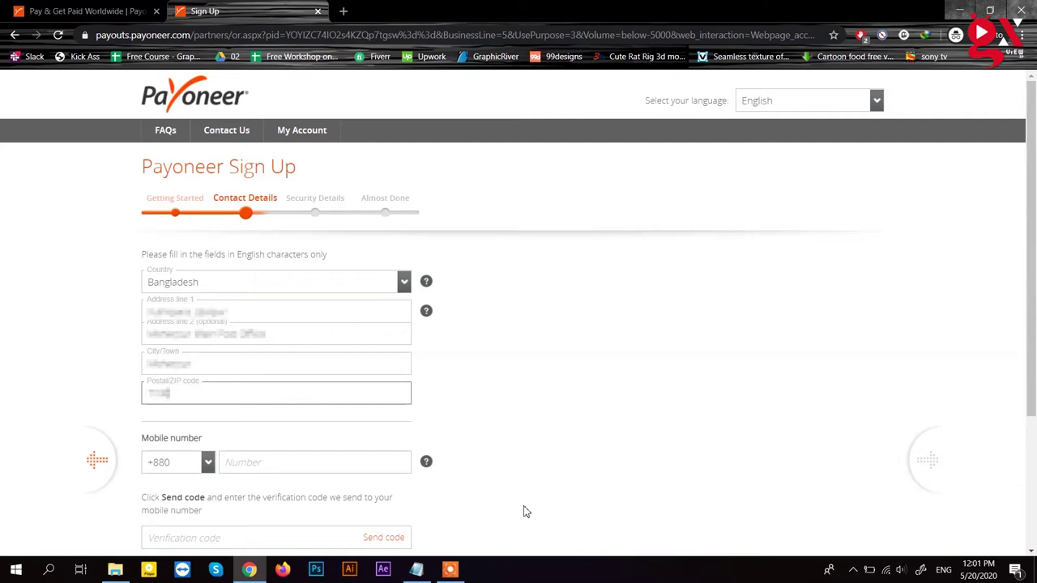
Copy the mobile number from the notes into the Number field after +880
click(417, 569)
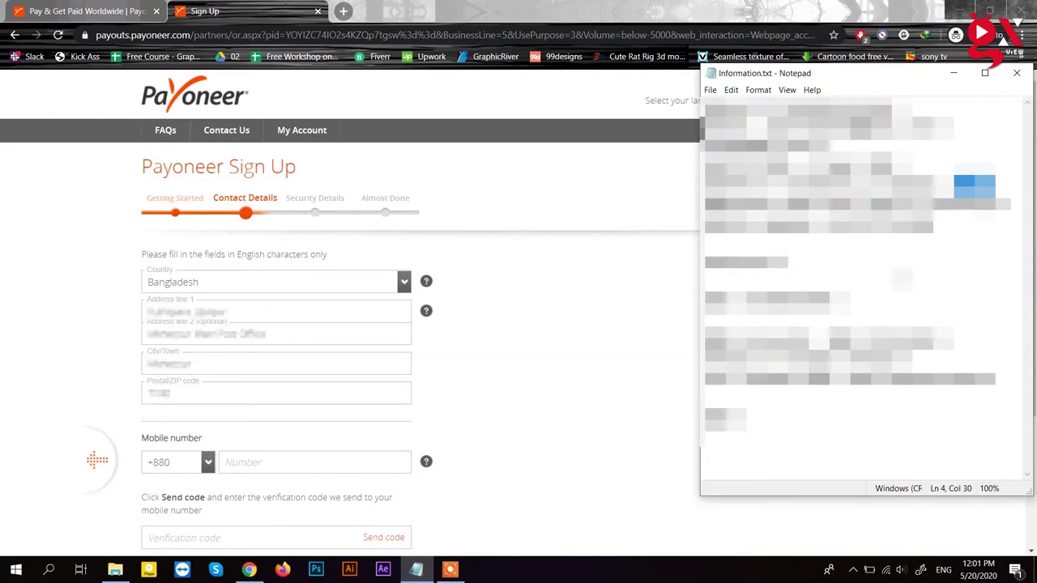
click(915, 212)
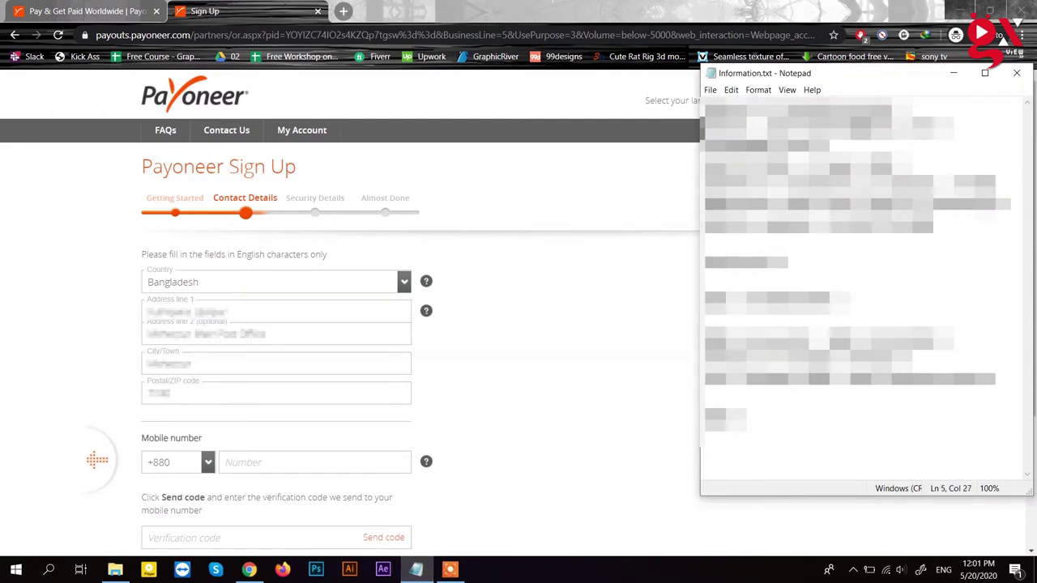
drag(933, 221, 830, 221)
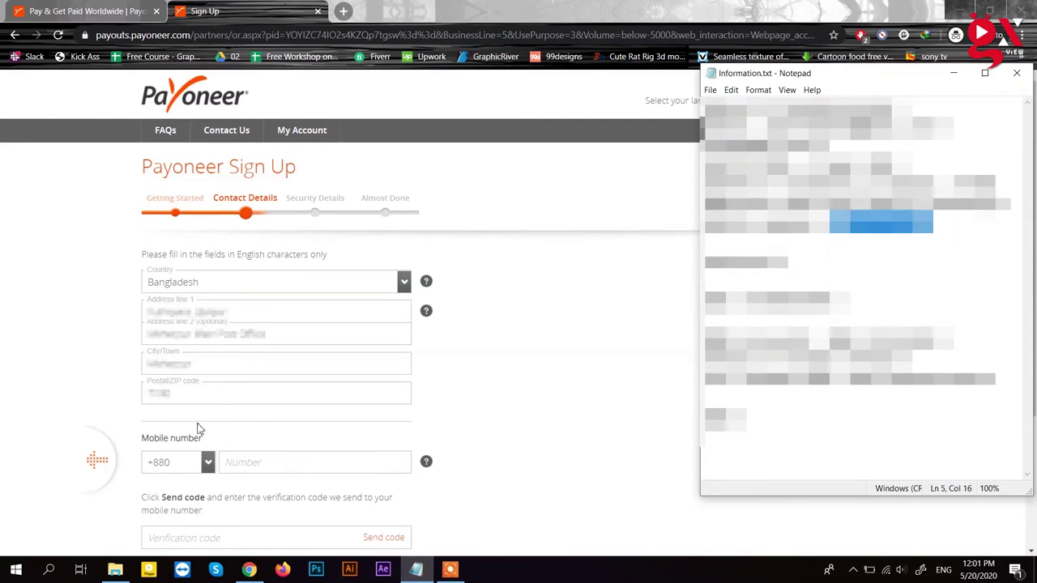
click(241, 456)
key(ctrl+v)
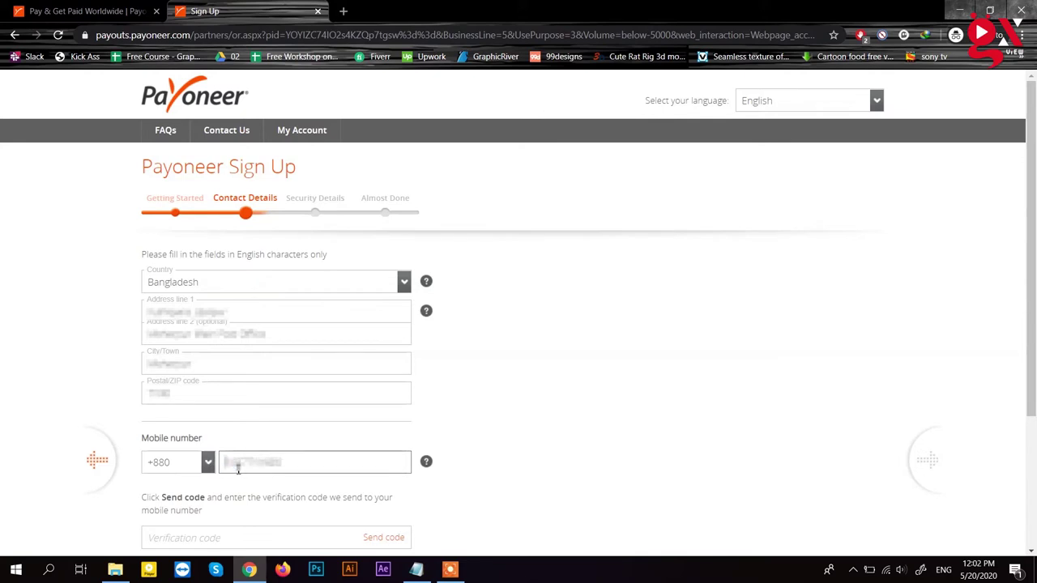
scroll(352, 423, down, 1)
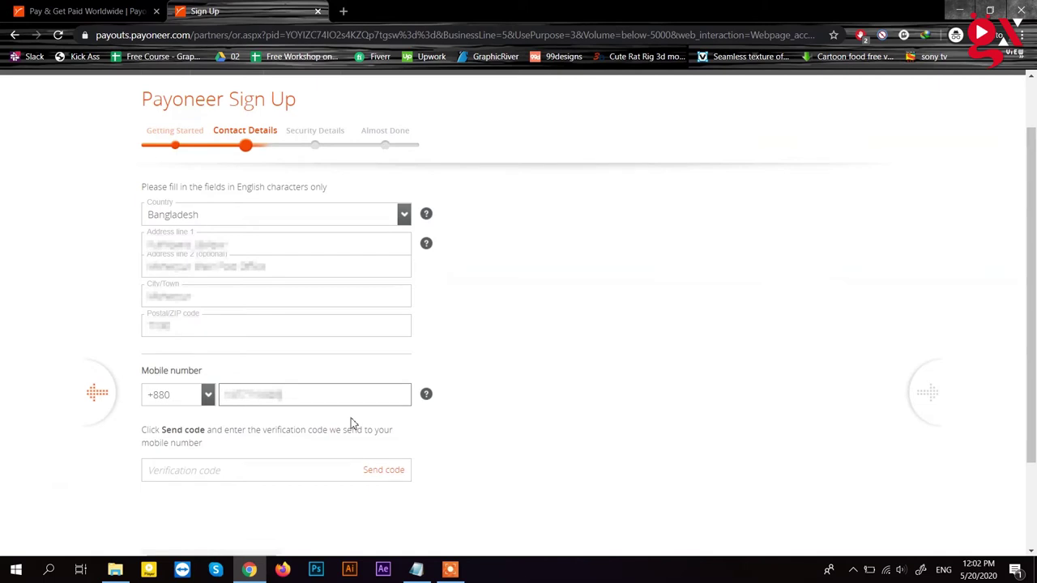
Request an SMS code, enter the received verification code, and continue to Security Details
click(381, 473)
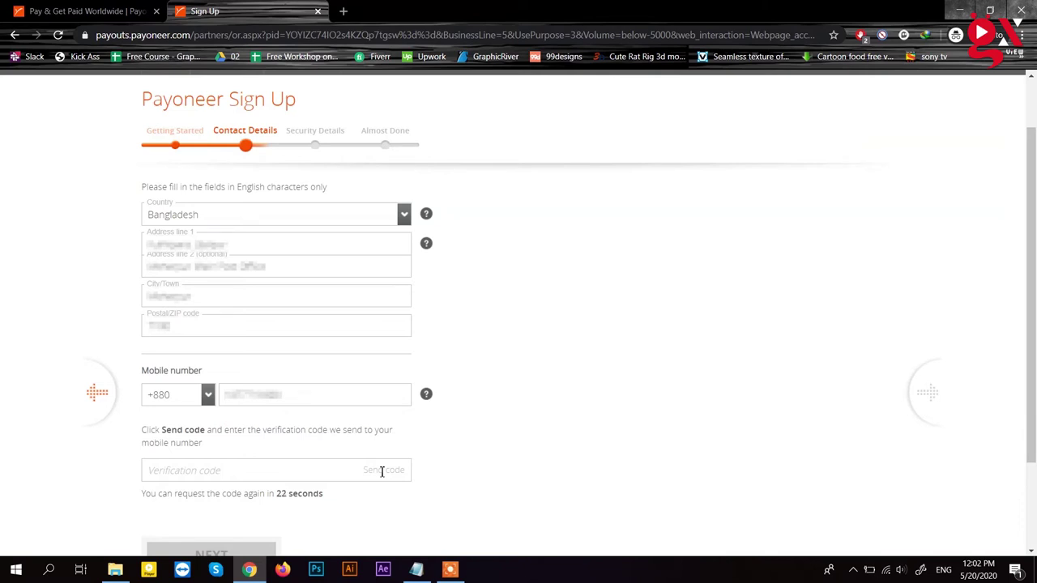
click(339, 464)
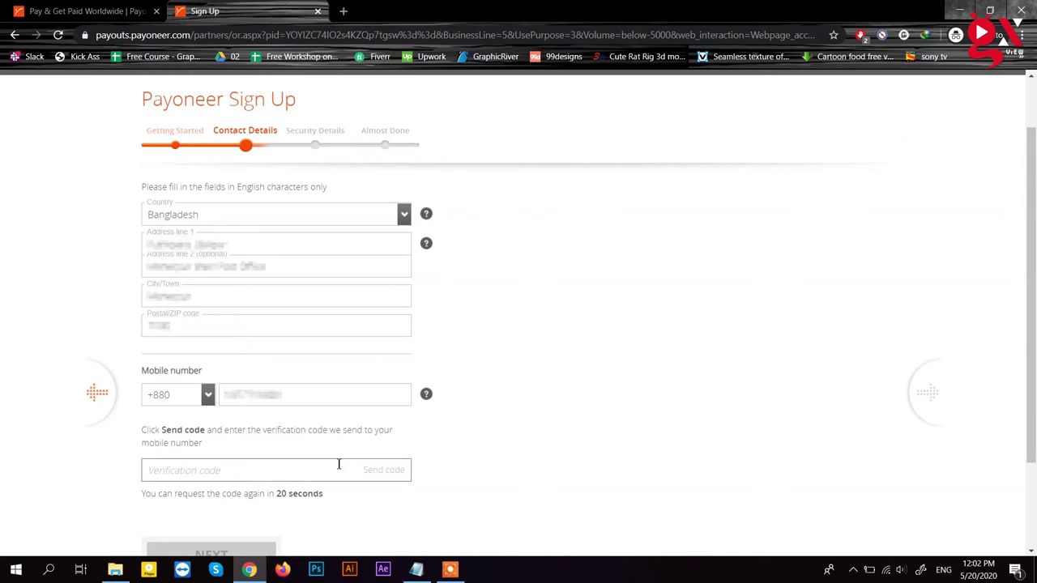
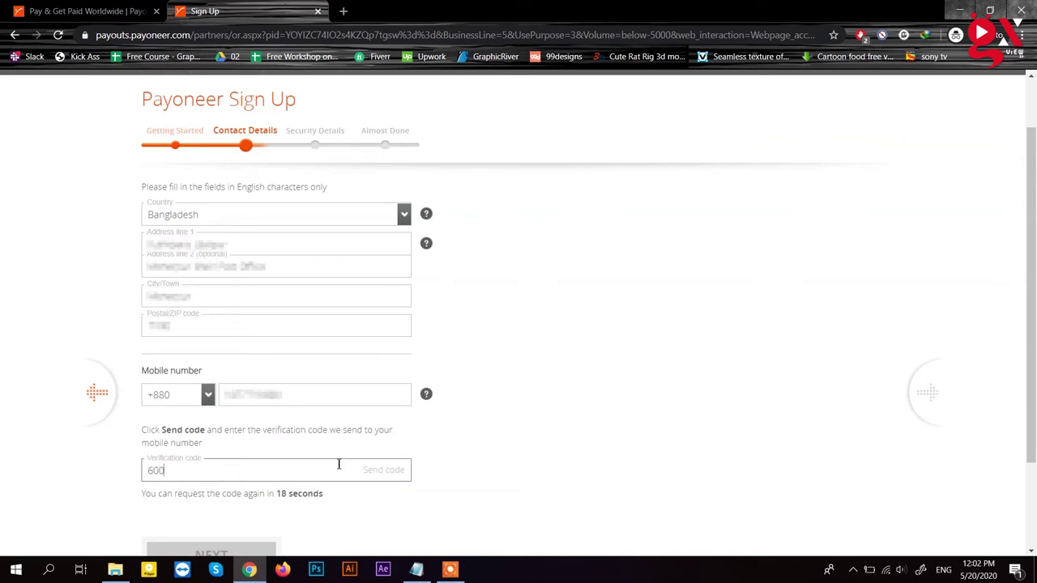
scroll(316, 477, down, 1)
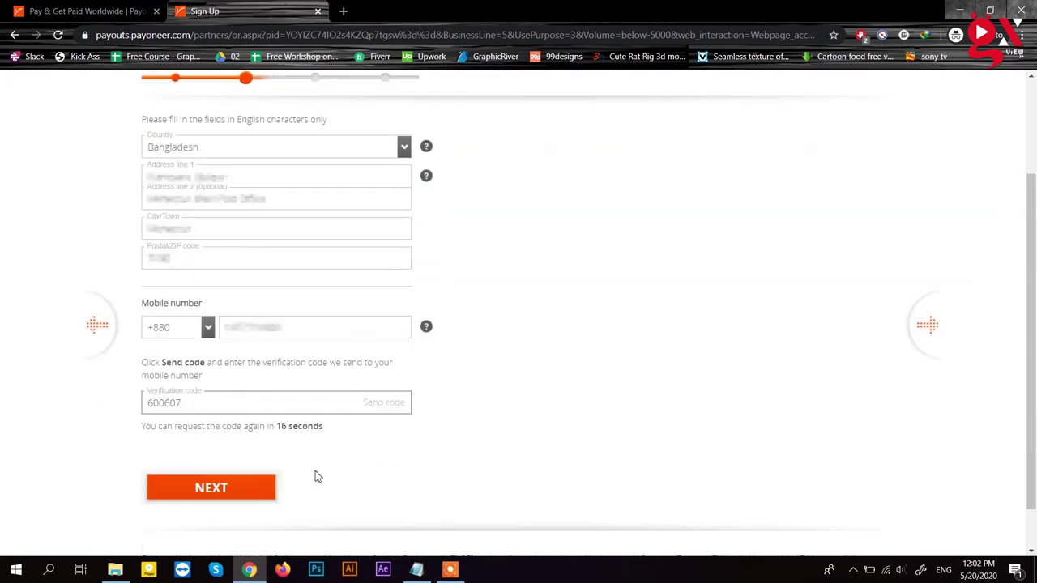
click(238, 494)
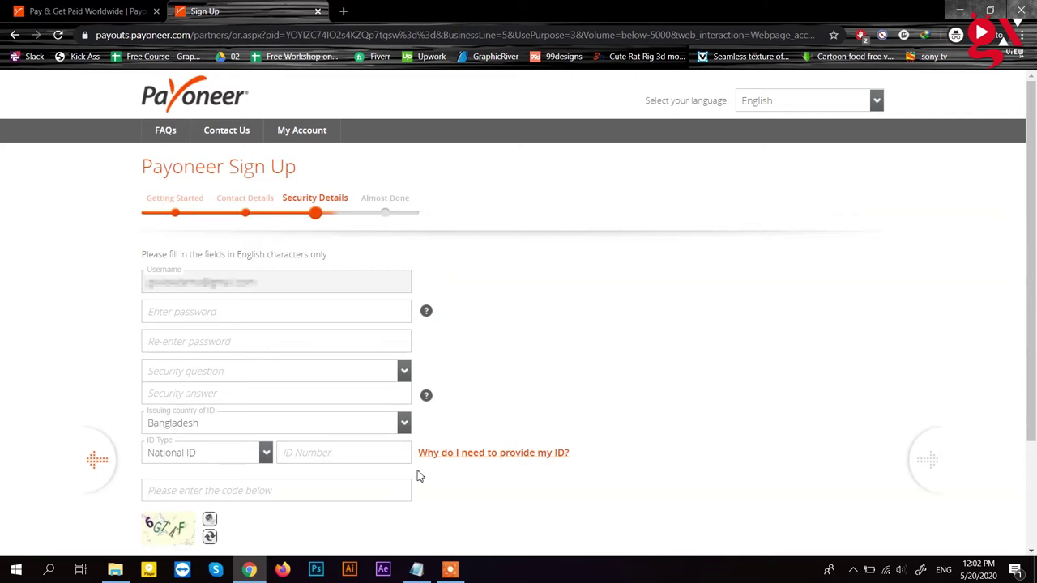
Enter the account password in both the password and re-enter password fields
mouse_move(429, 313)
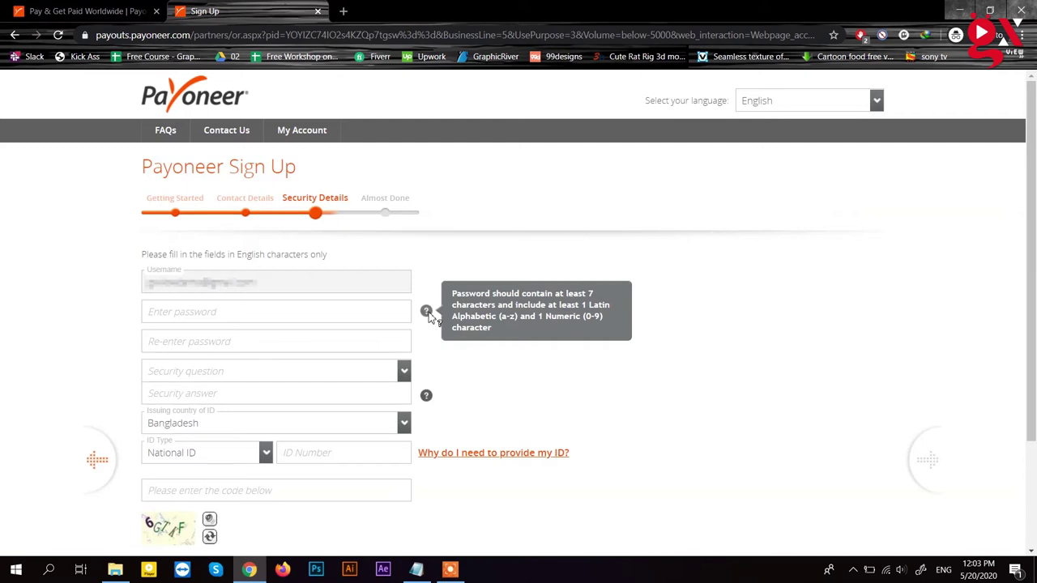
click(285, 313)
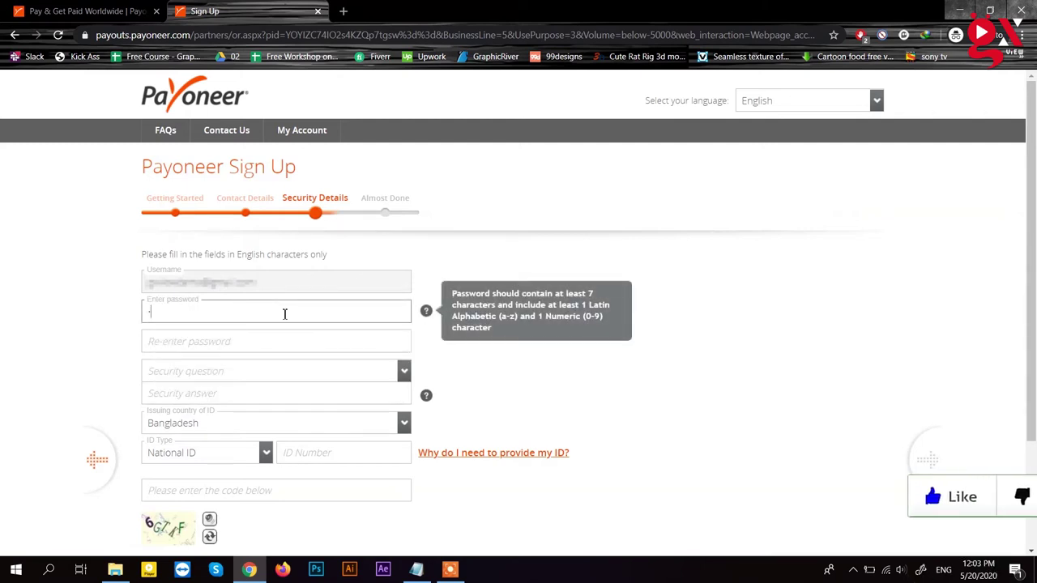
text(******)
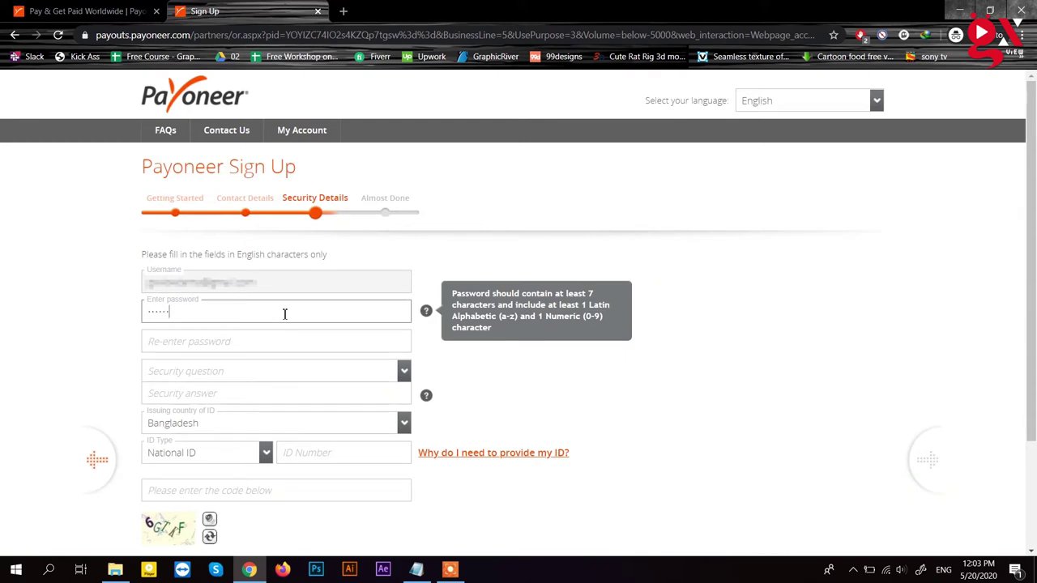
text(****)
click(287, 338)
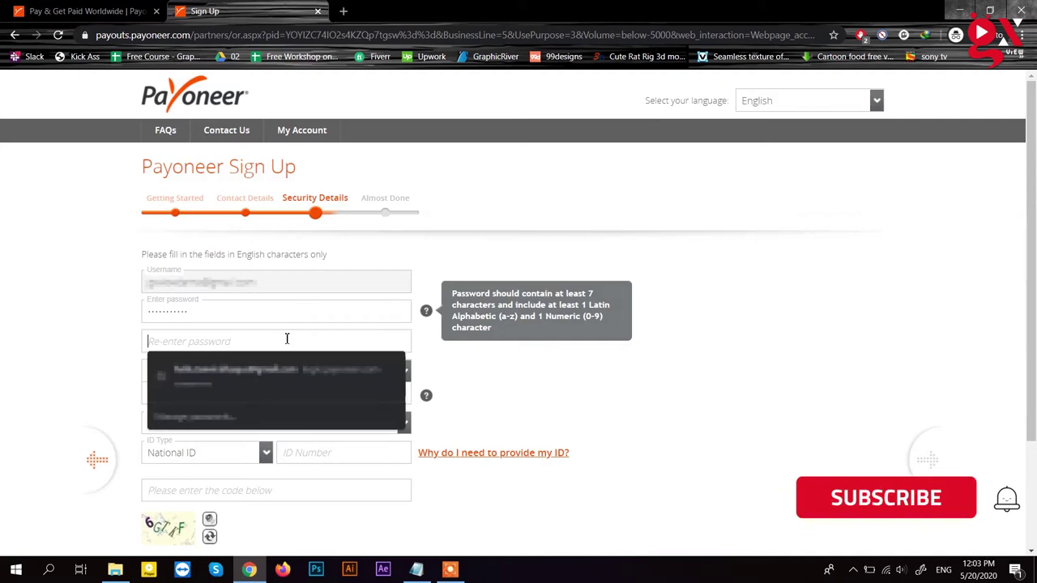
text(*****)
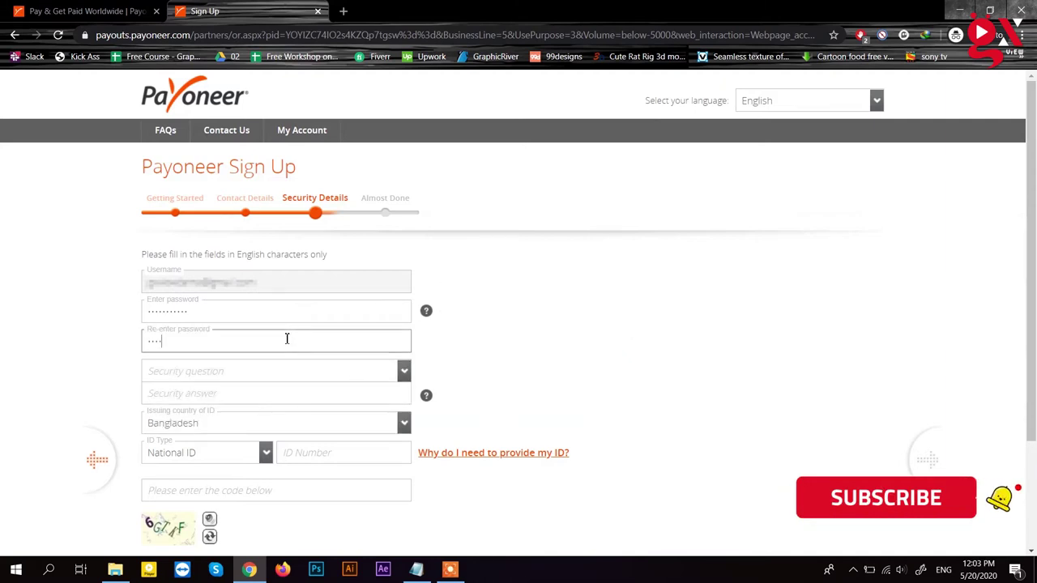
text(*****)
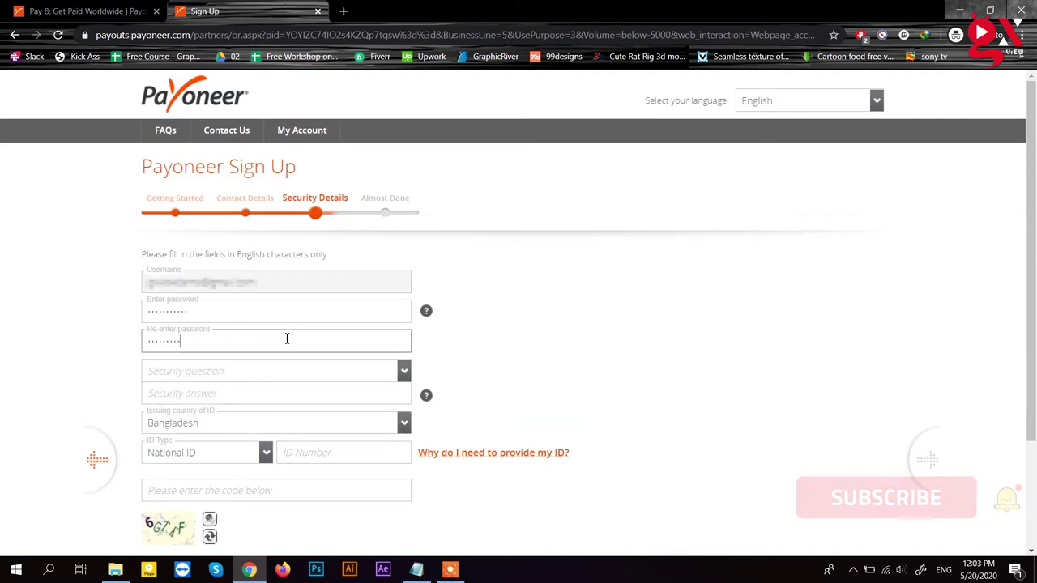
text(*)
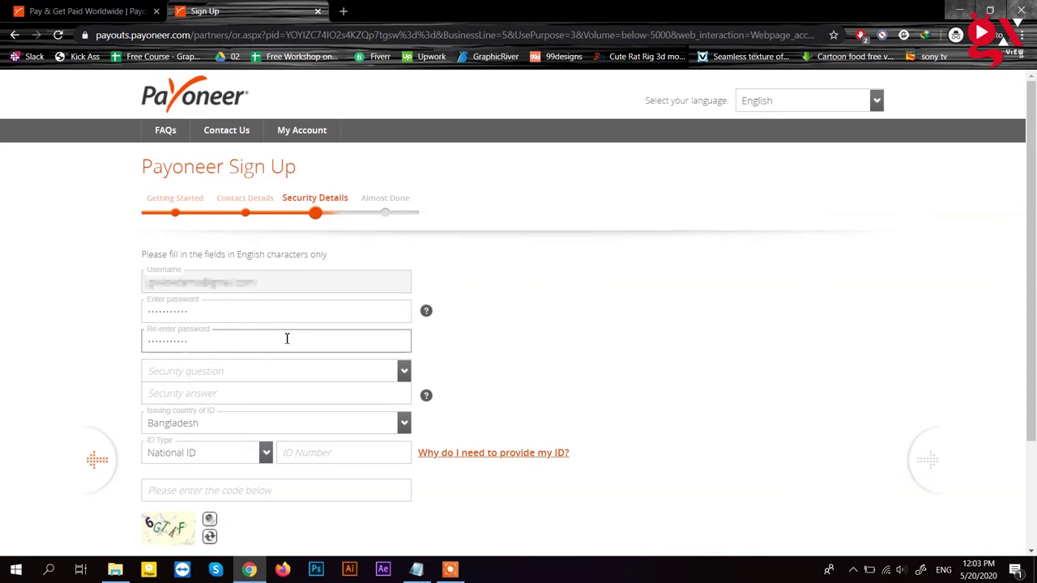
scroll(286, 338, down, 1)
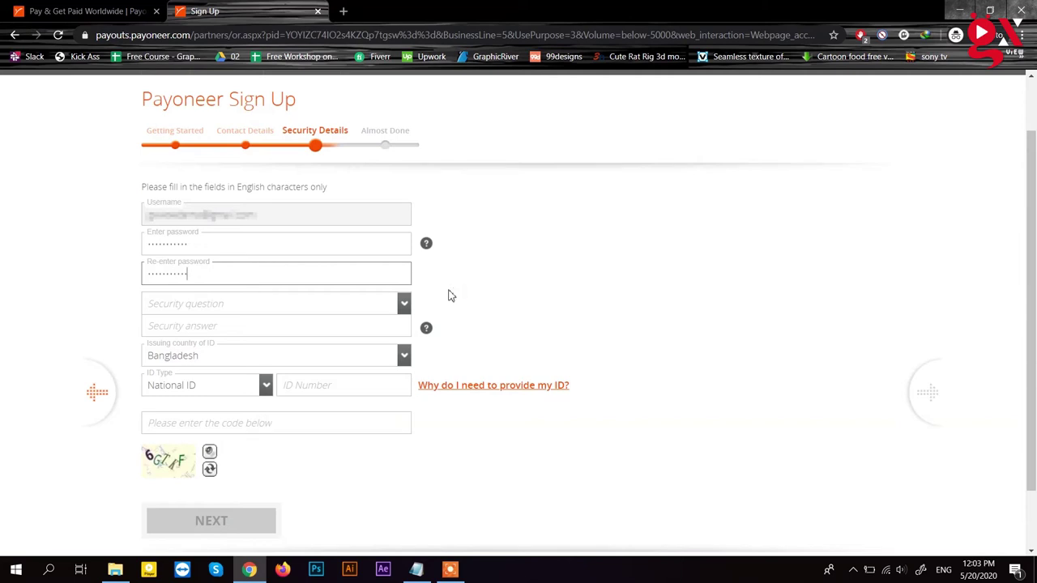
Choose the high-school security question and type its answer
click(402, 303)
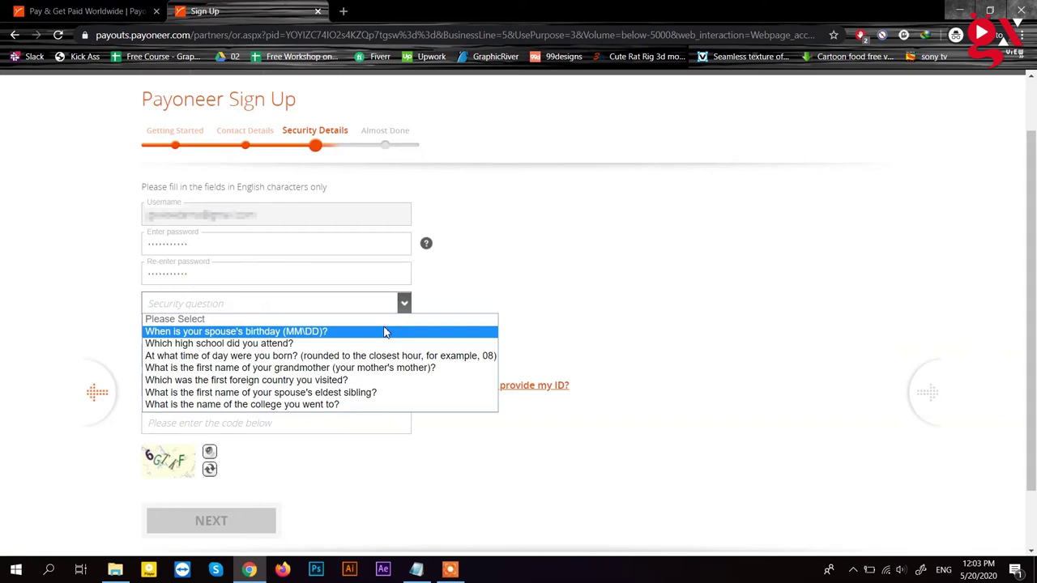
click(267, 343)
click(233, 327)
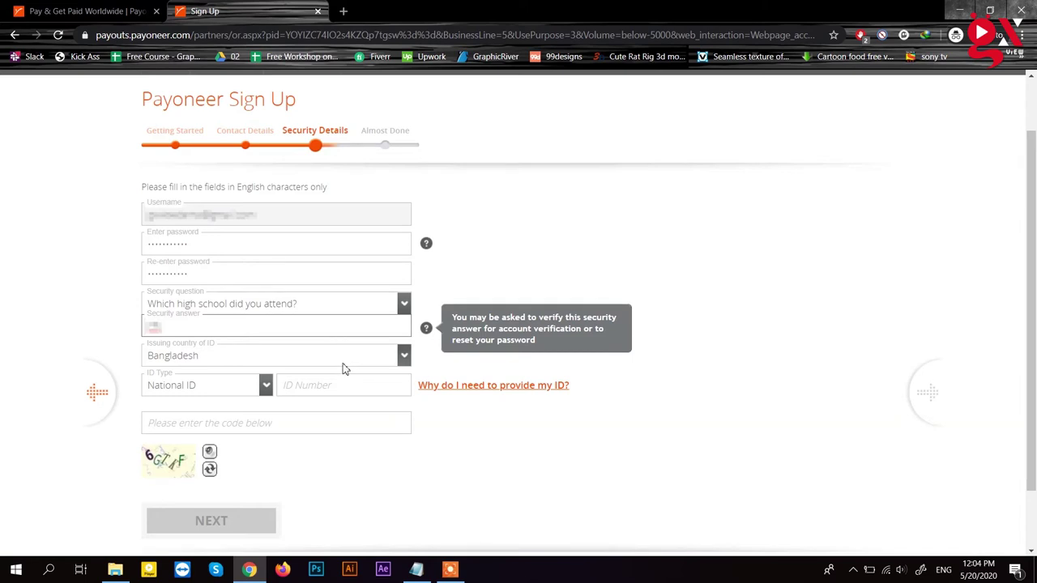
Keep National ID as the ID type and paste the ID number from the notes
click(323, 388)
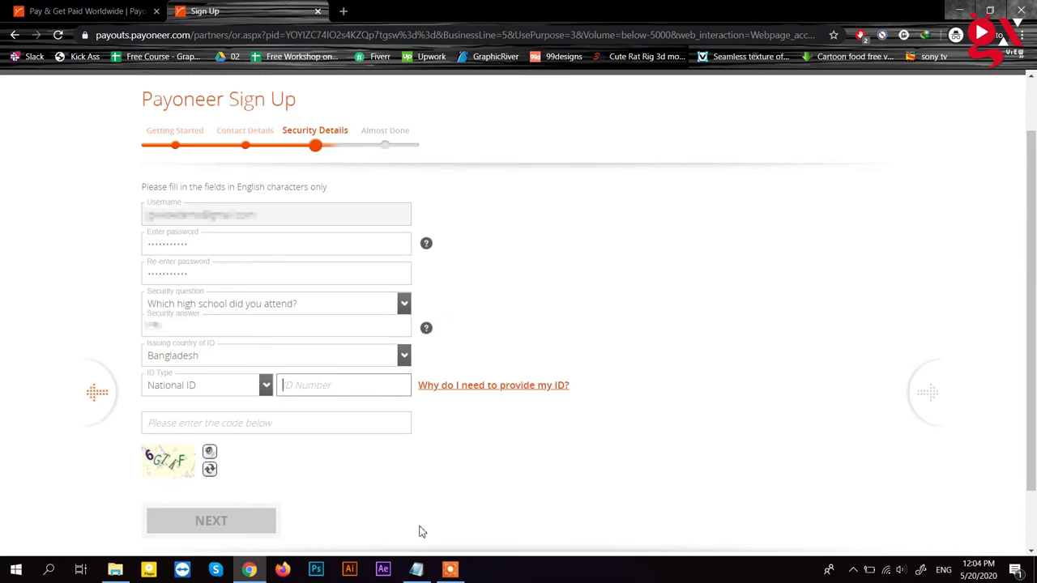
click(266, 387)
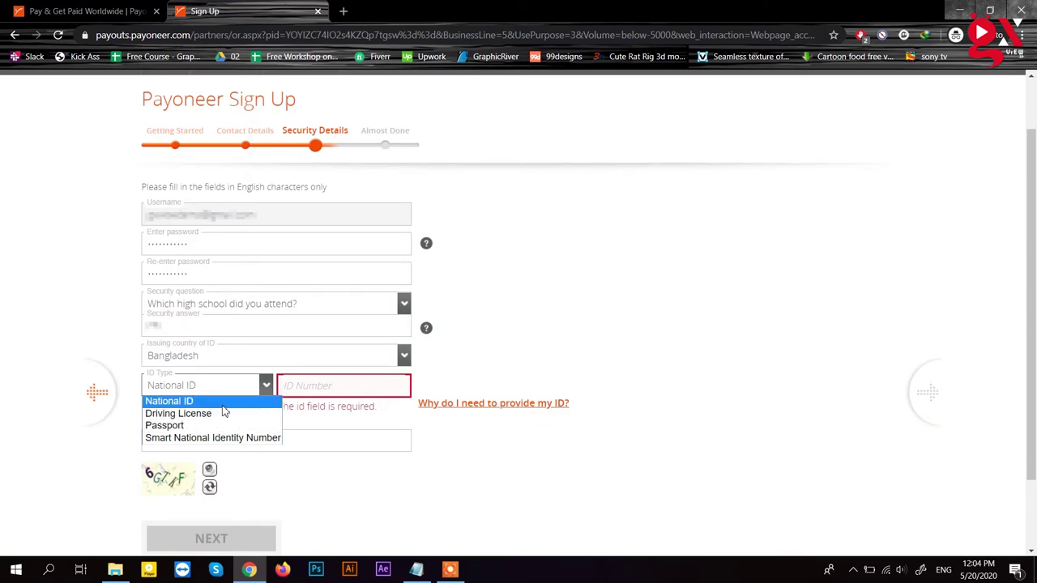
click(223, 406)
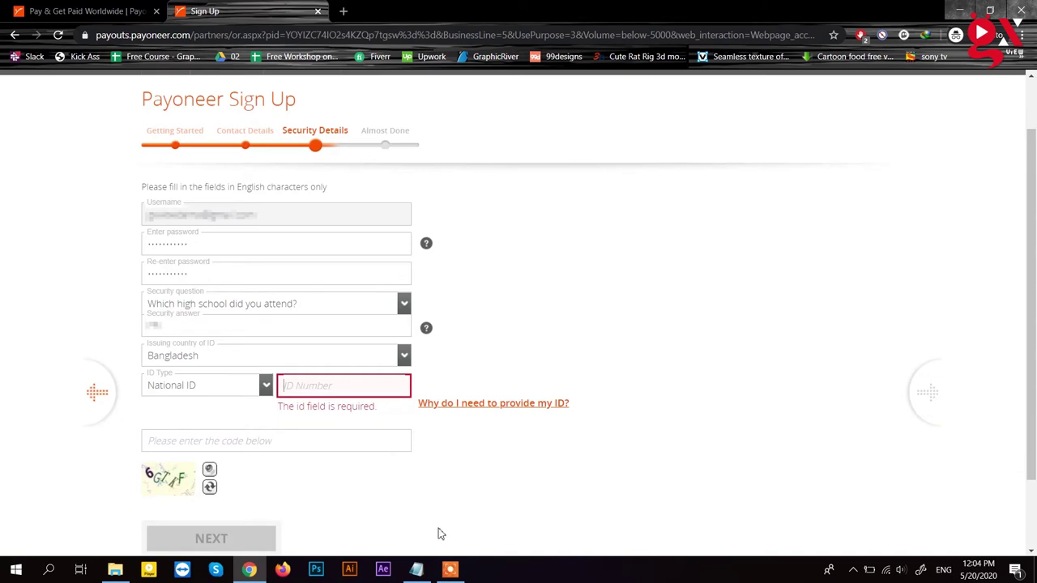
click(417, 569)
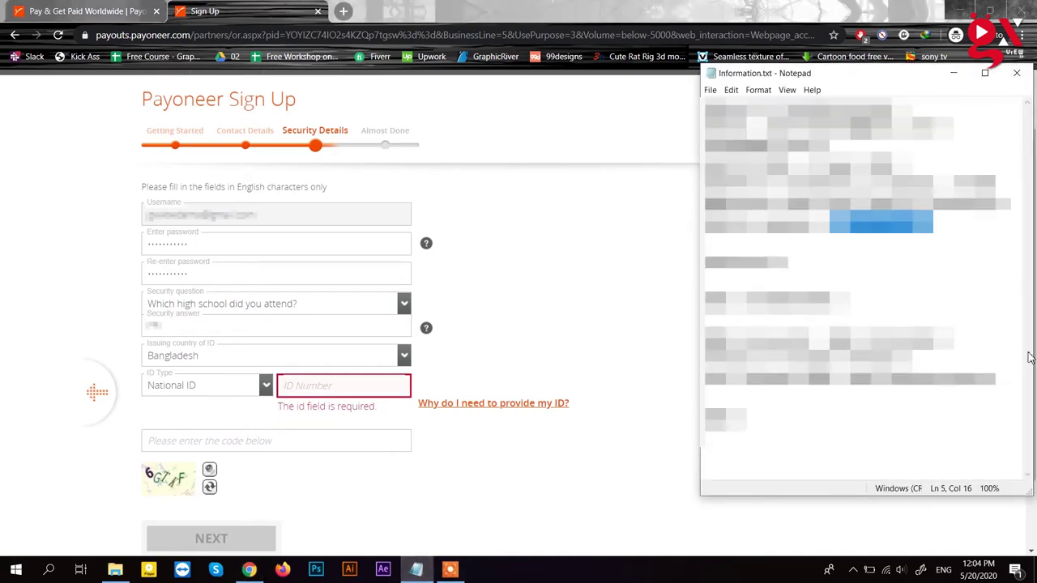
click(818, 308)
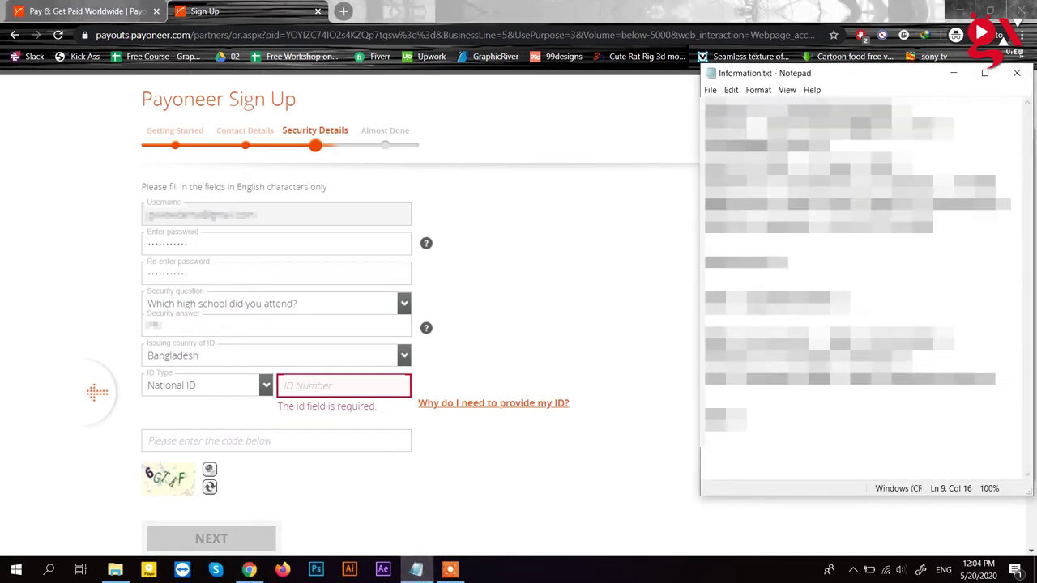
double_click(757, 306)
click(320, 386)
key(ctrl+v)
Enter the captcha code and submit the security details
click(243, 440)
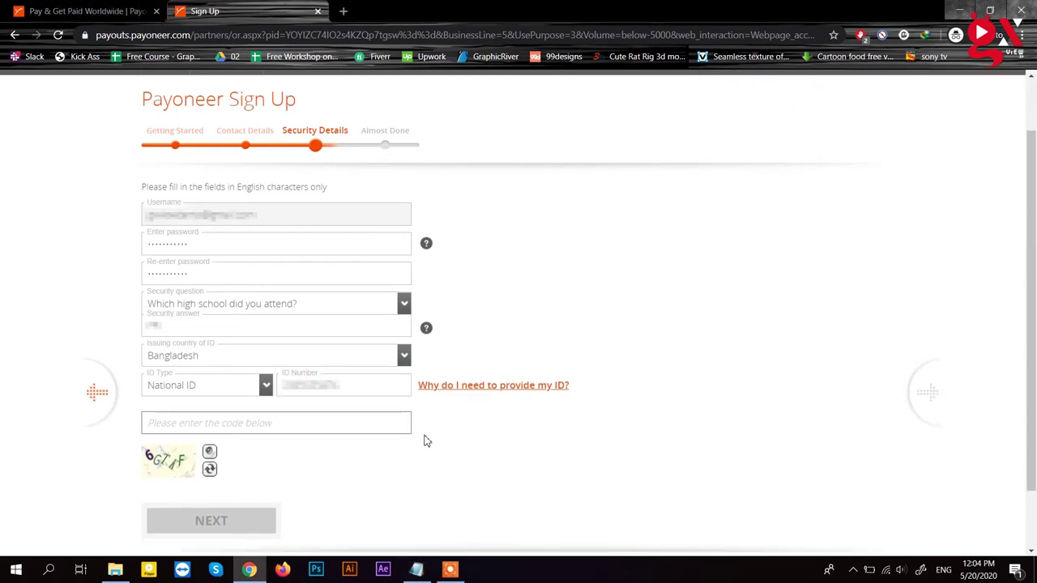
scroll(430, 437, down, 1)
text(6)
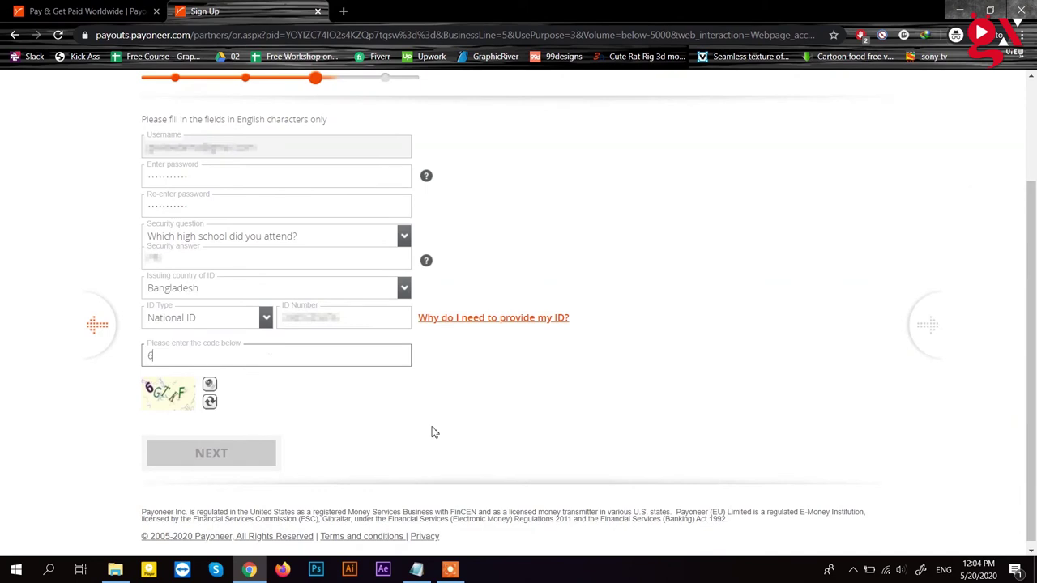
text(GTKF)
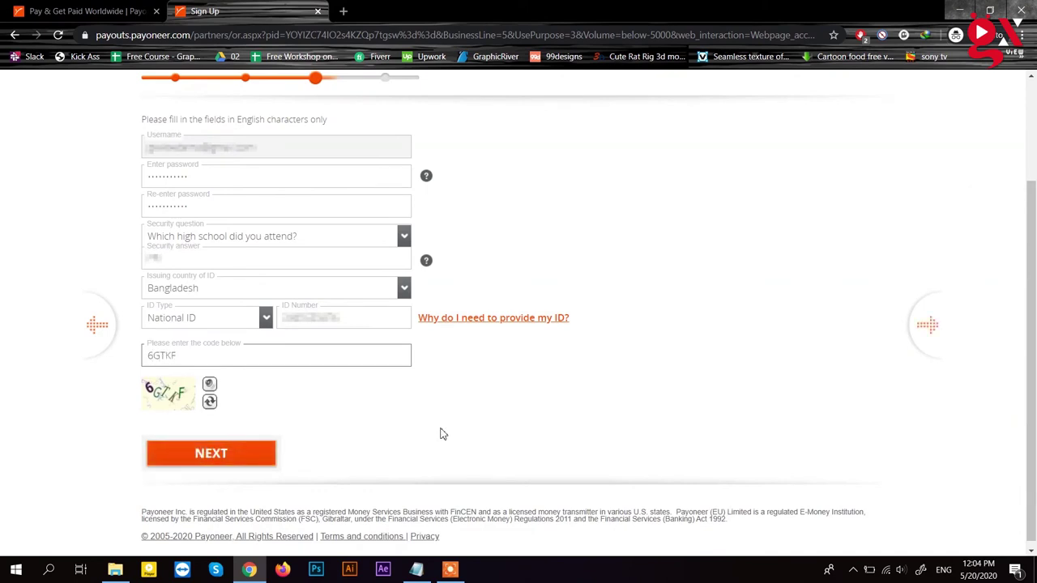
click(215, 461)
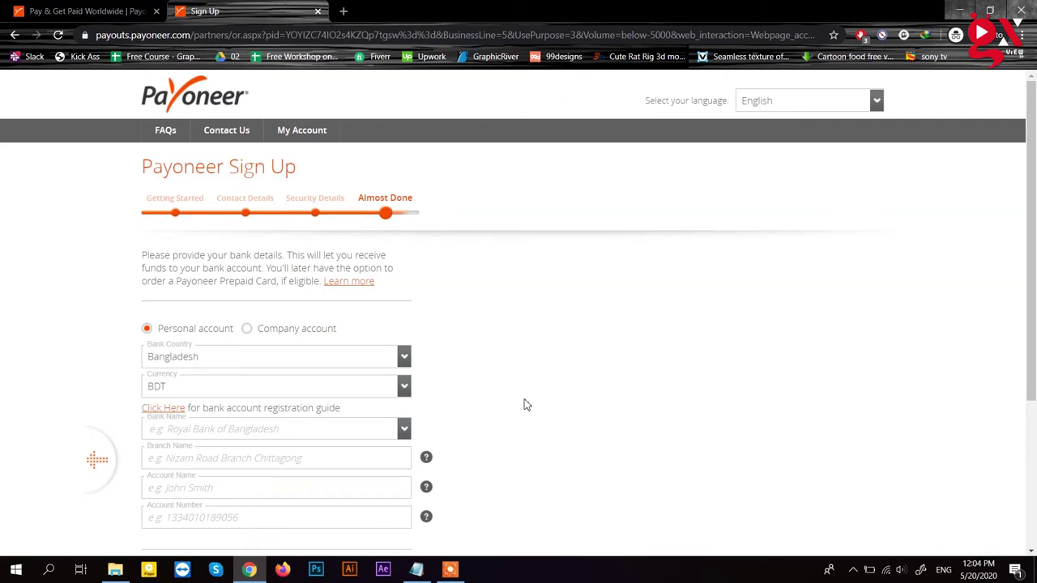
Keep BDT as the currency and choose DUTCHBANGLA BANK LTD from the bank list
scroll(507, 382, down, 2)
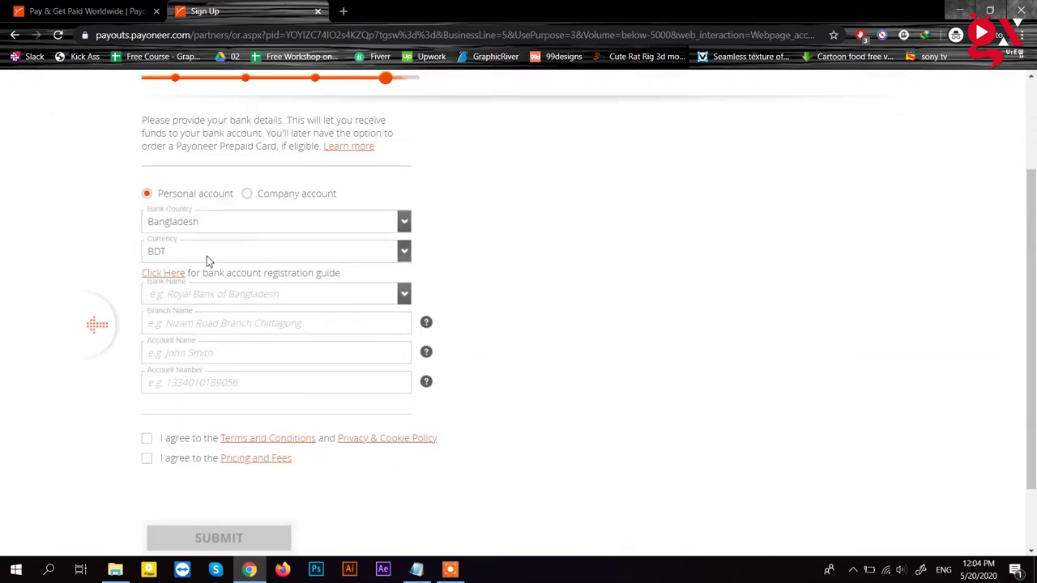
click(405, 253)
click(404, 253)
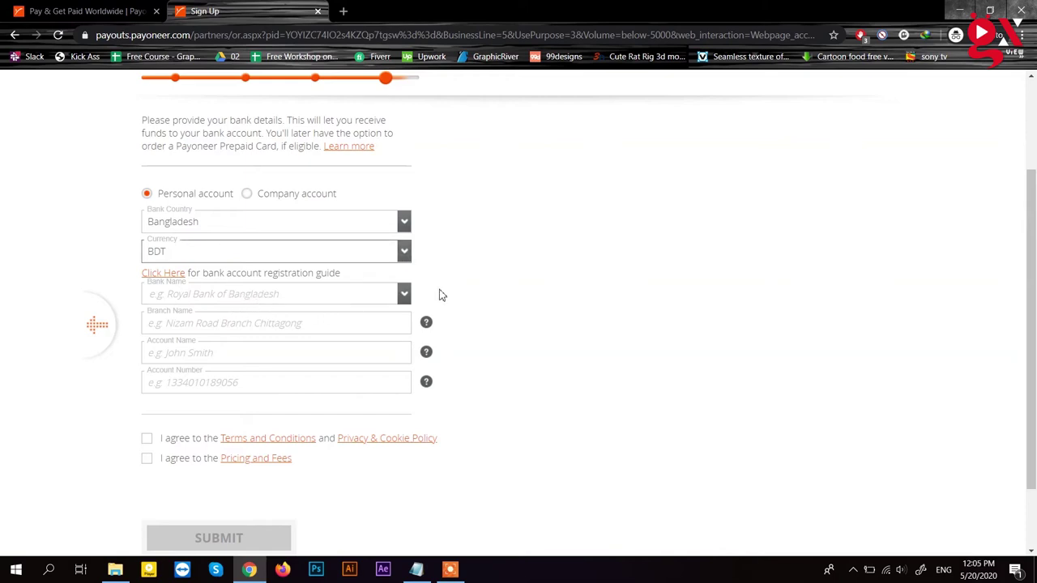
click(405, 295)
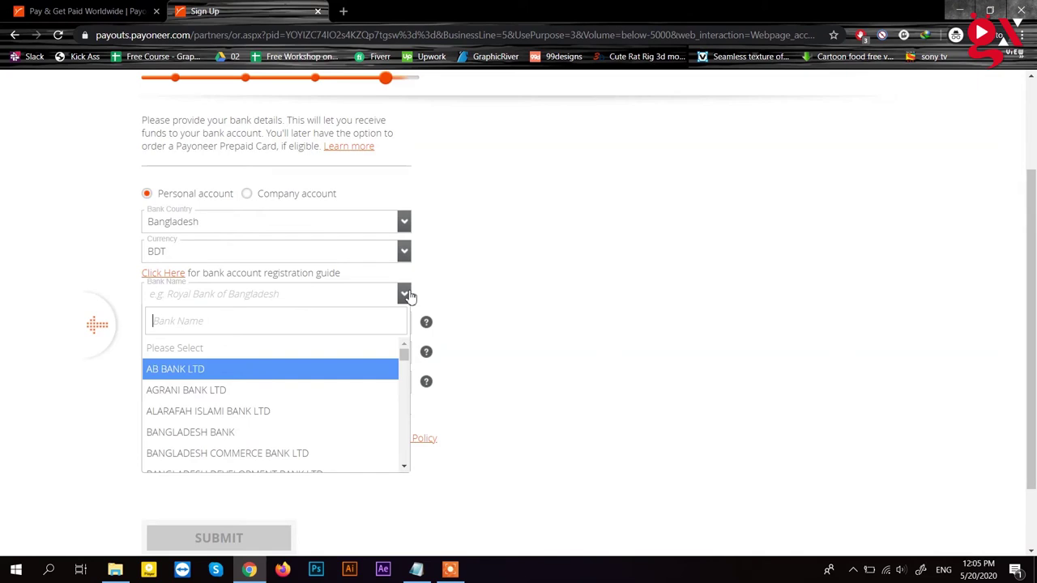
text(dc)
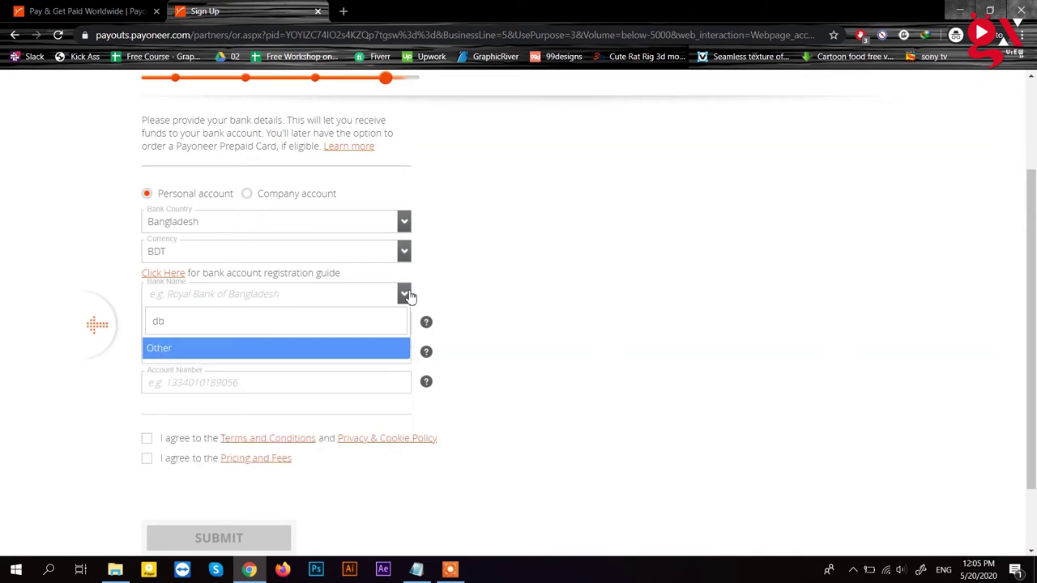
key(BackSpace)
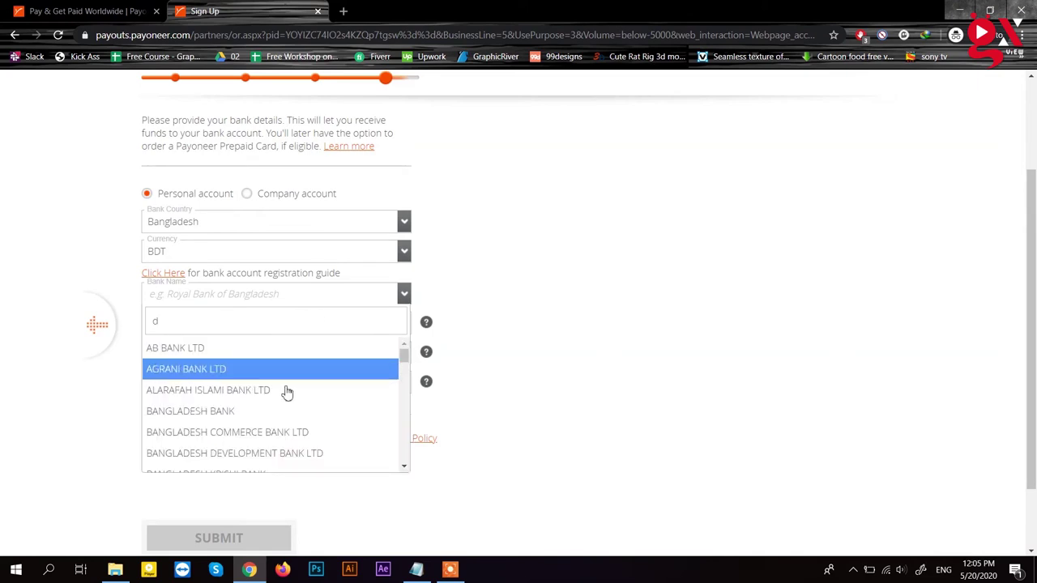
scroll(289, 405, down, 3)
scroll(287, 405, down, 3)
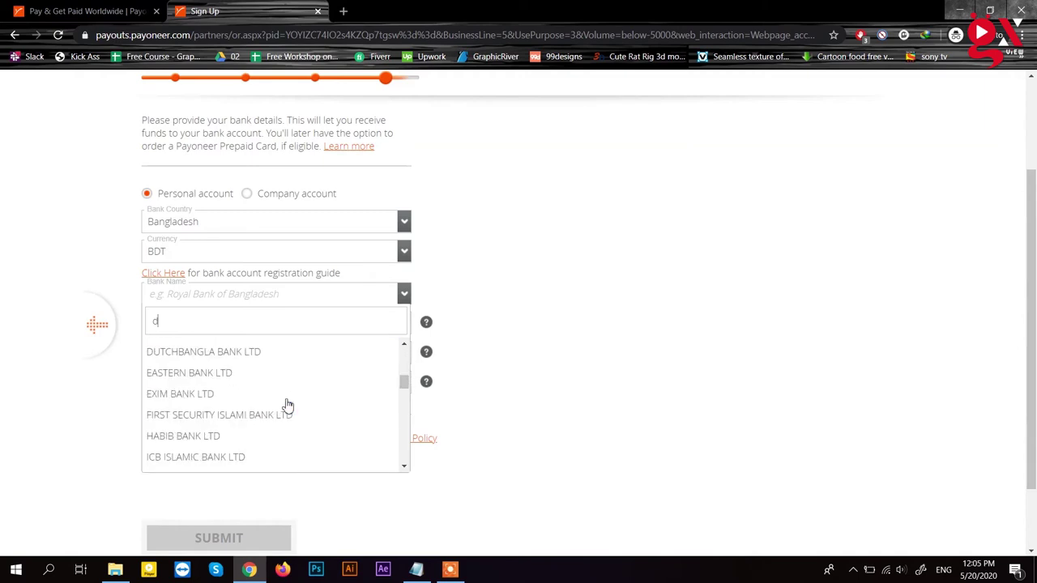
scroll(273, 421, up, 1)
click(240, 422)
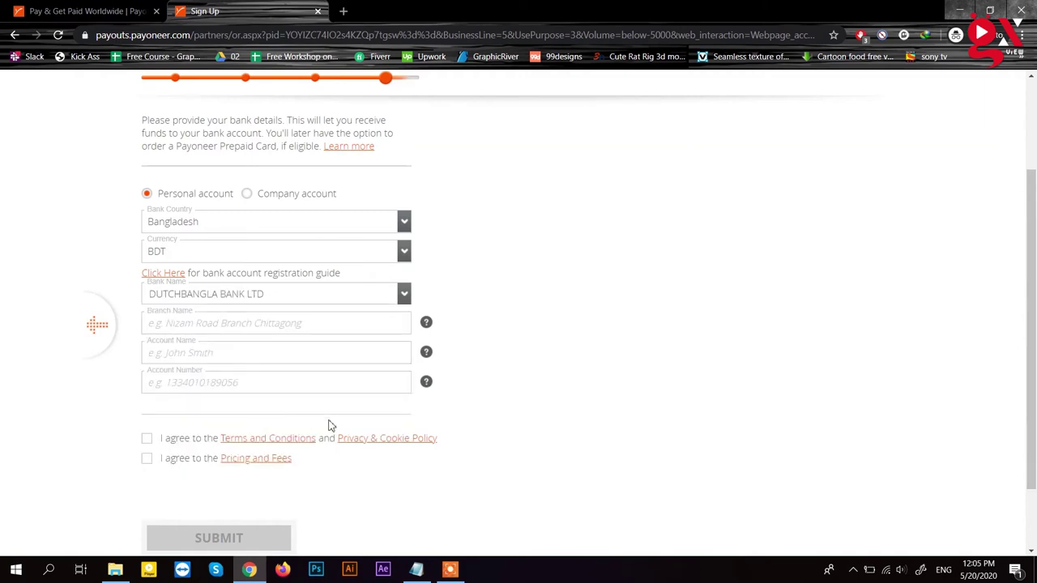
click(209, 326)
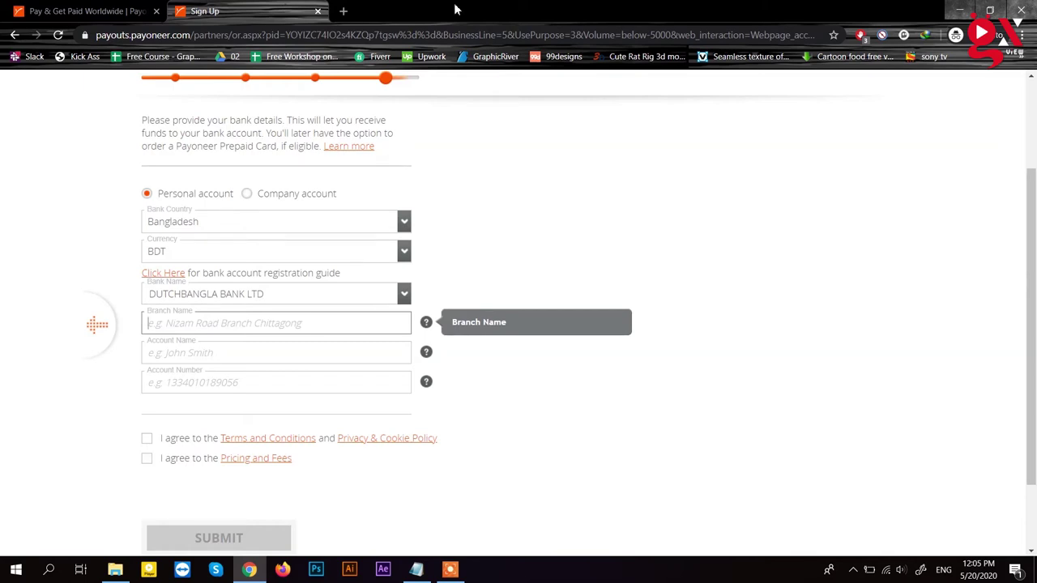
click(344, 12)
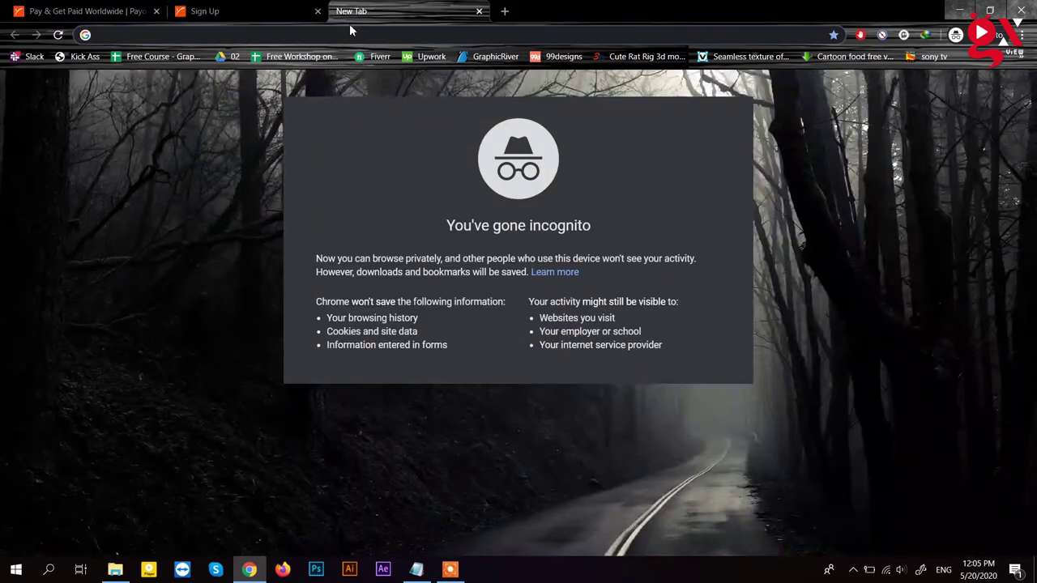
Search 'dbbl branch name', open Dutch-Bangla Bank's Branch Locations page, then return to Sign Up
text(dbb)
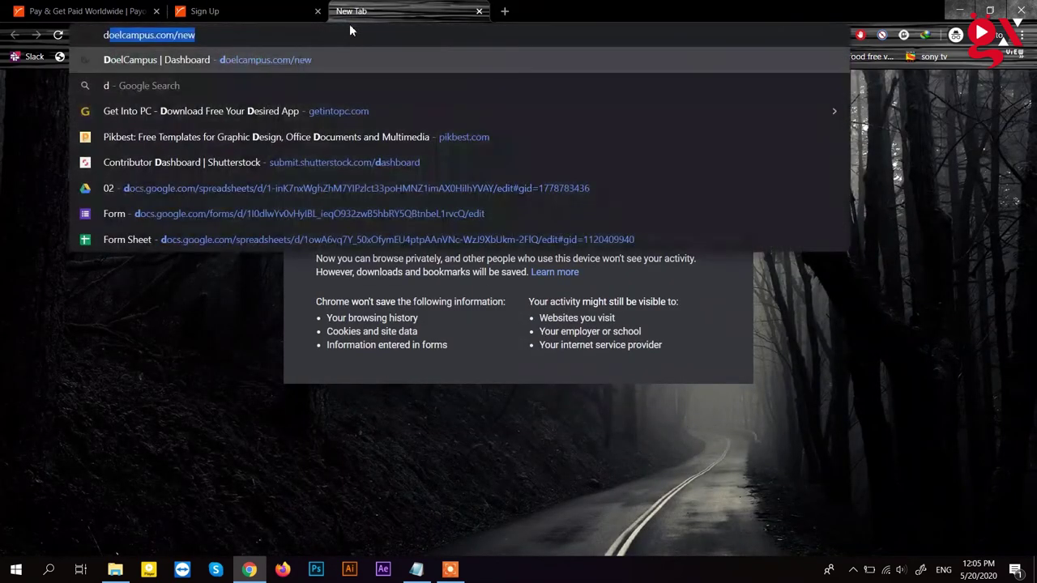
text(l branc)
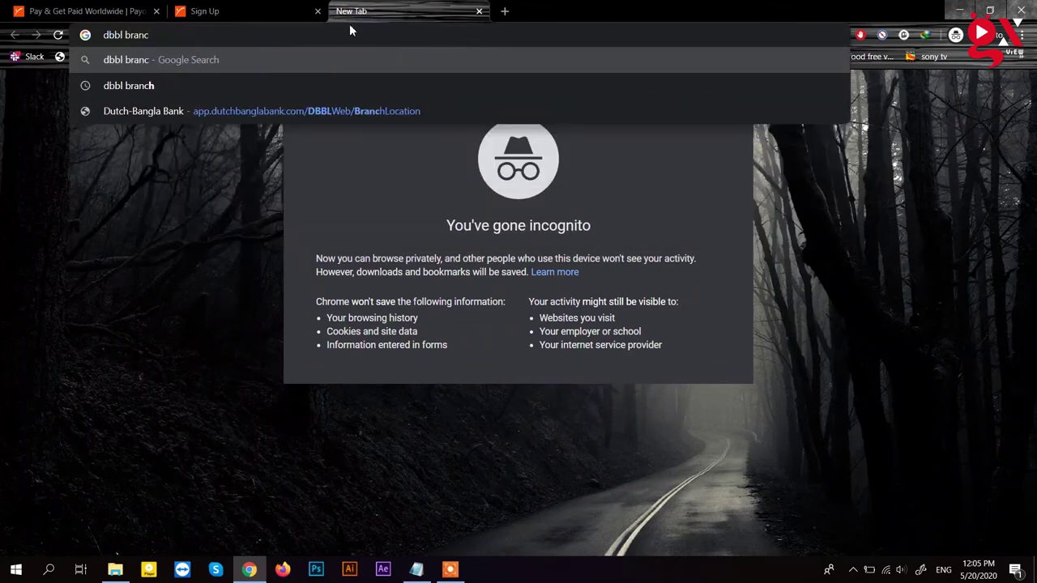
text(h name)
key(Return)
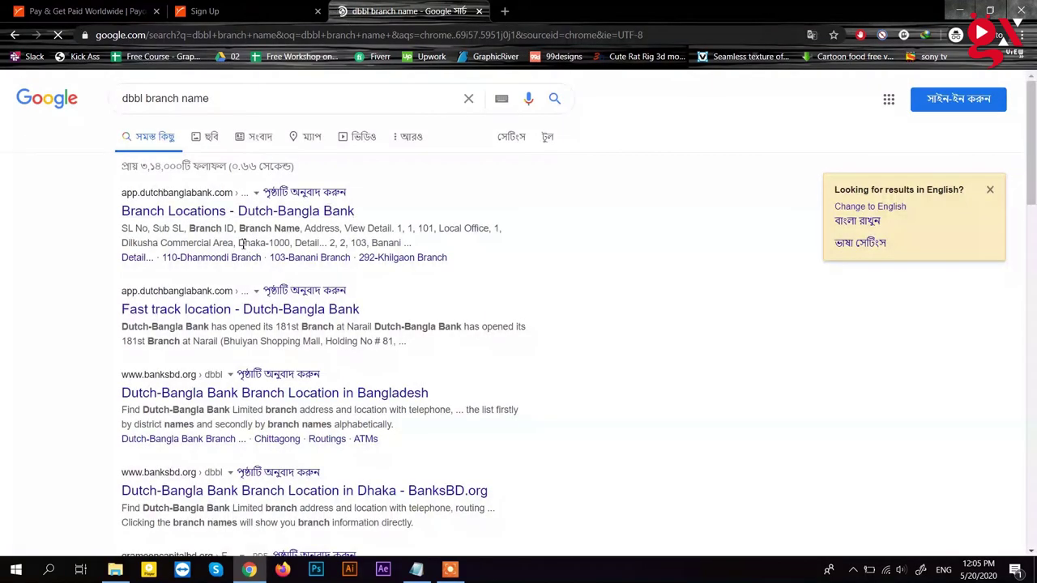
click(243, 212)
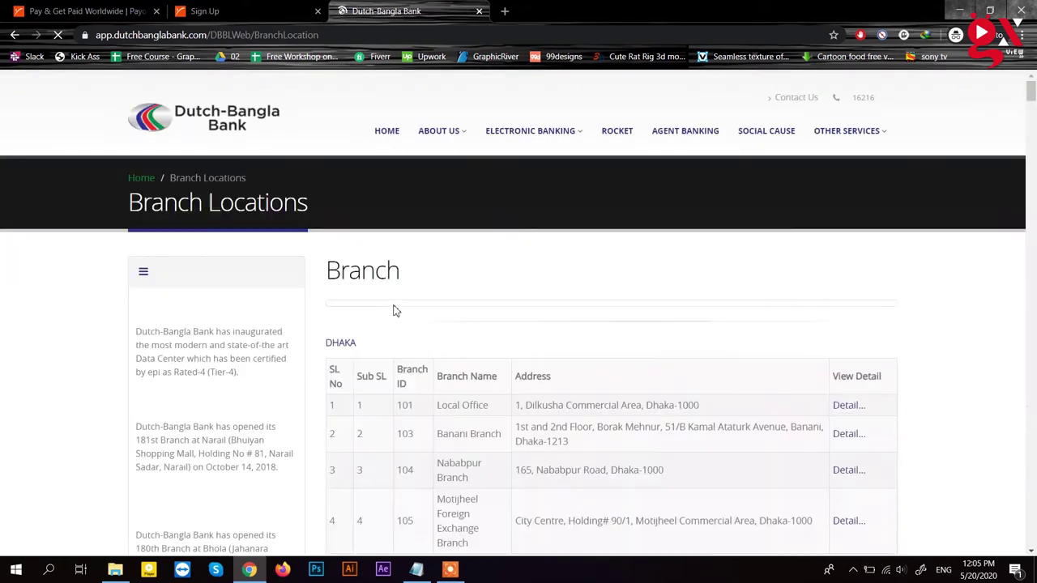
scroll(393, 304, down, 7)
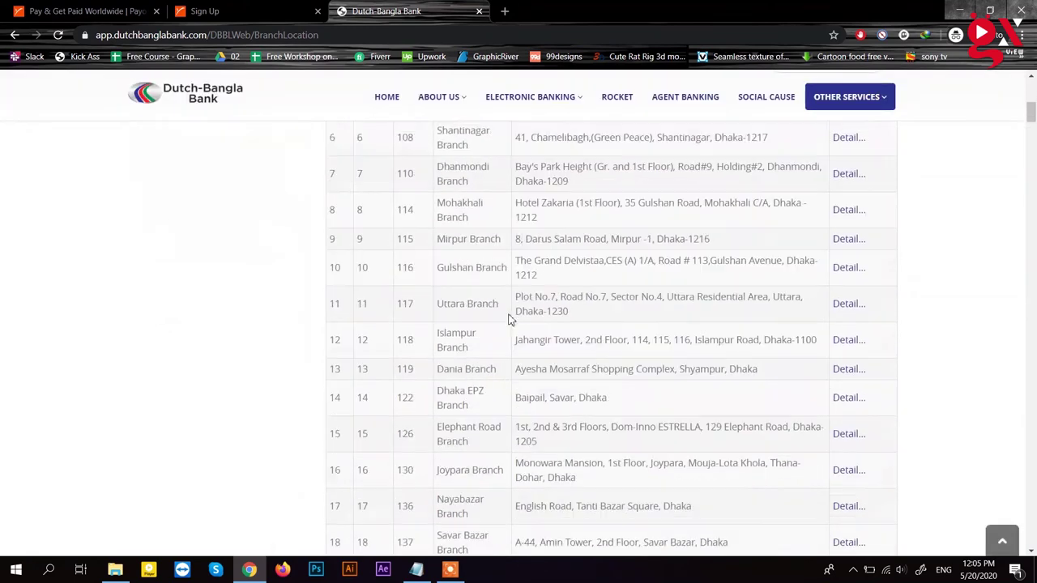
click(251, 8)
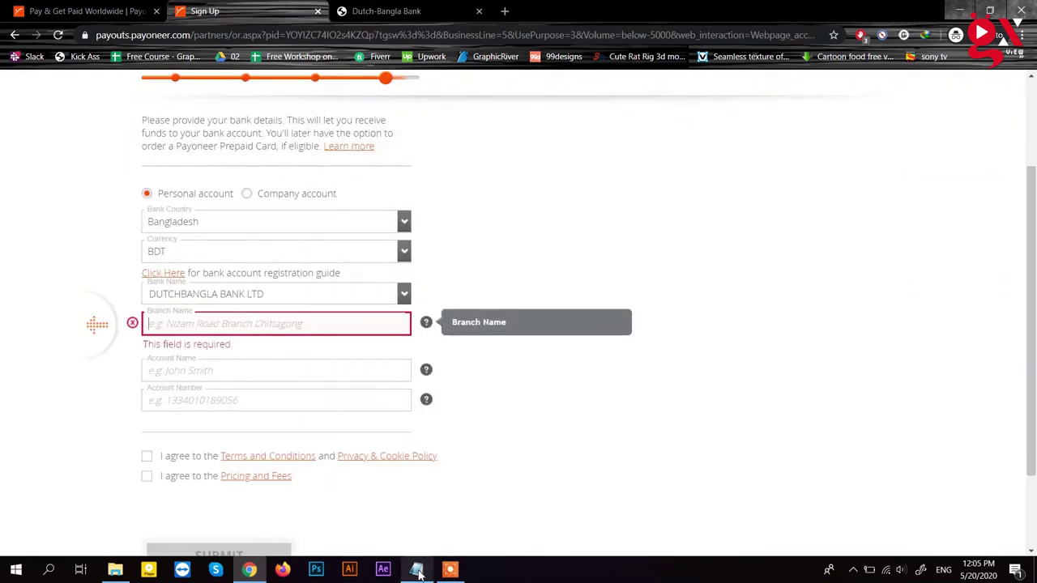
Copy the branch name from the notes into the Branch Name field
click(417, 570)
click(913, 362)
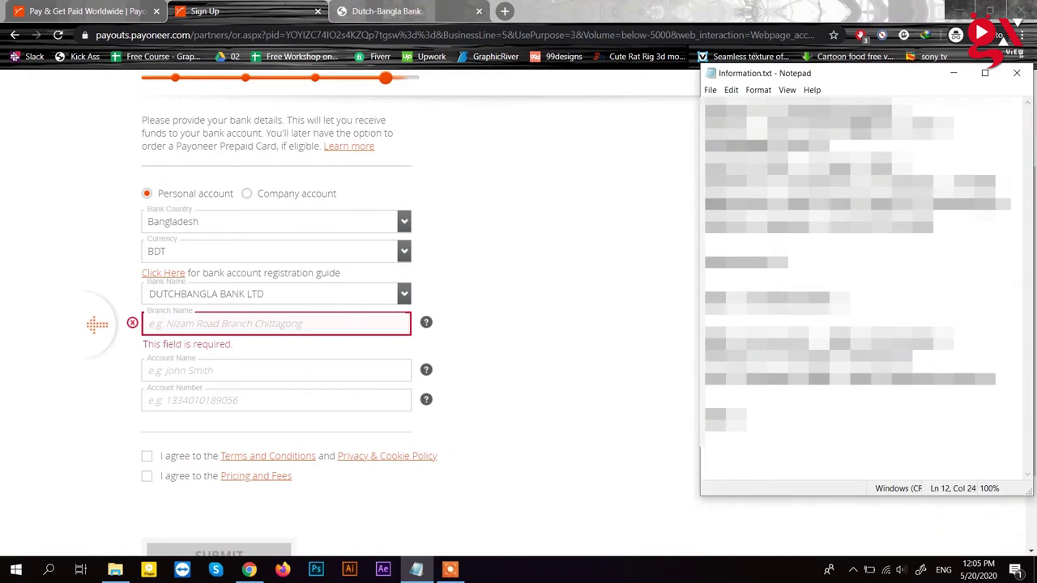
drag(912, 362, 767, 362)
key(ctrl+c)
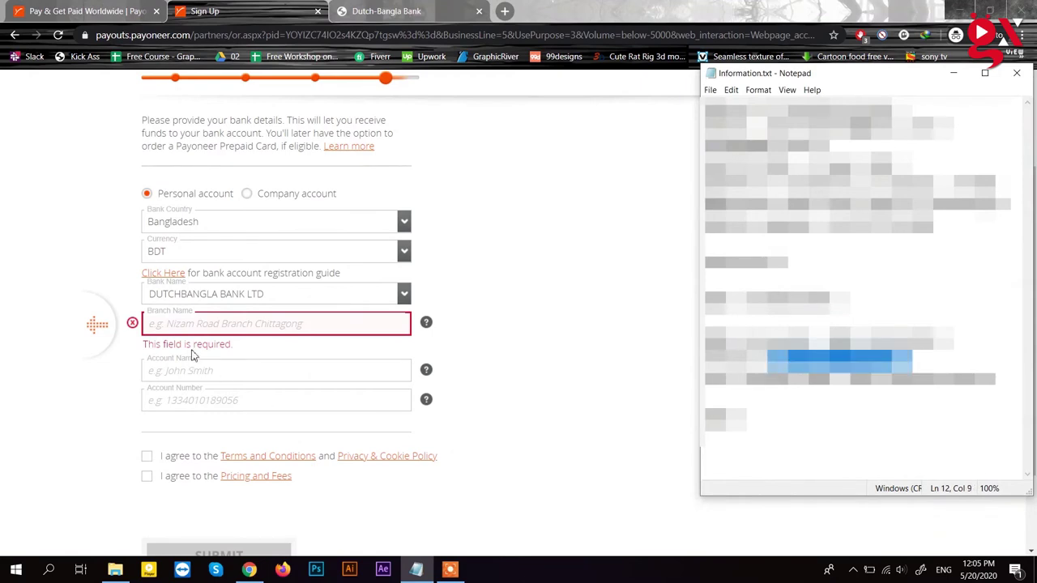
click(197, 333)
key(ctrl+v)
click(204, 373)
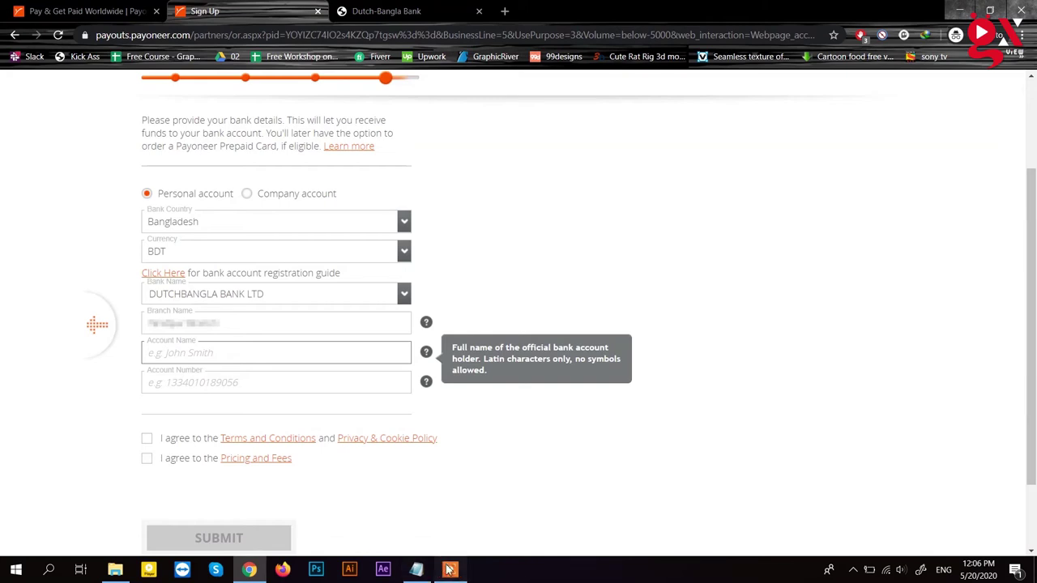
Paste the account holder's name from the notes into Account Name
click(416, 569)
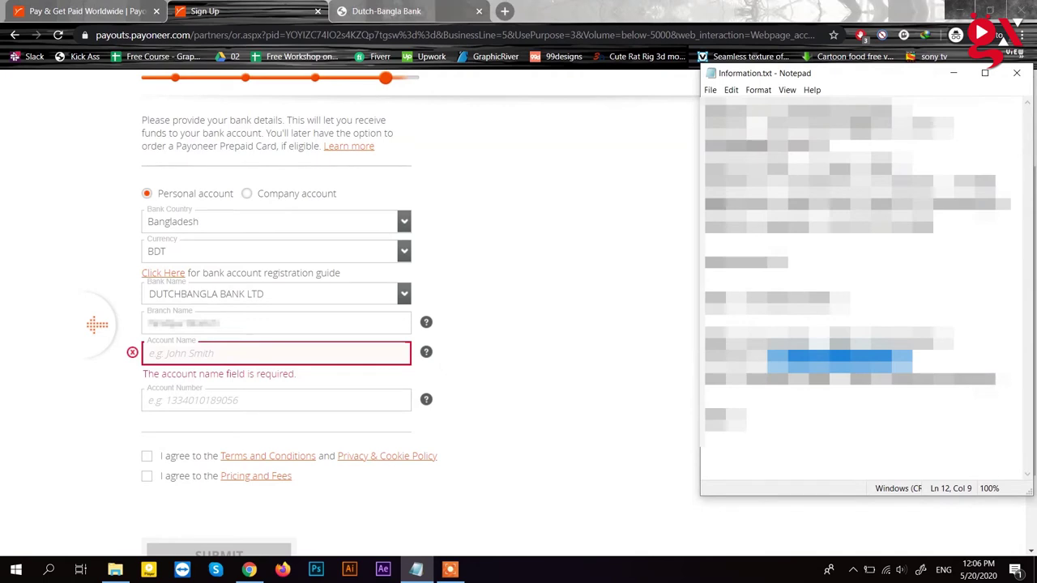
click(993, 379)
shift+click(851, 379)
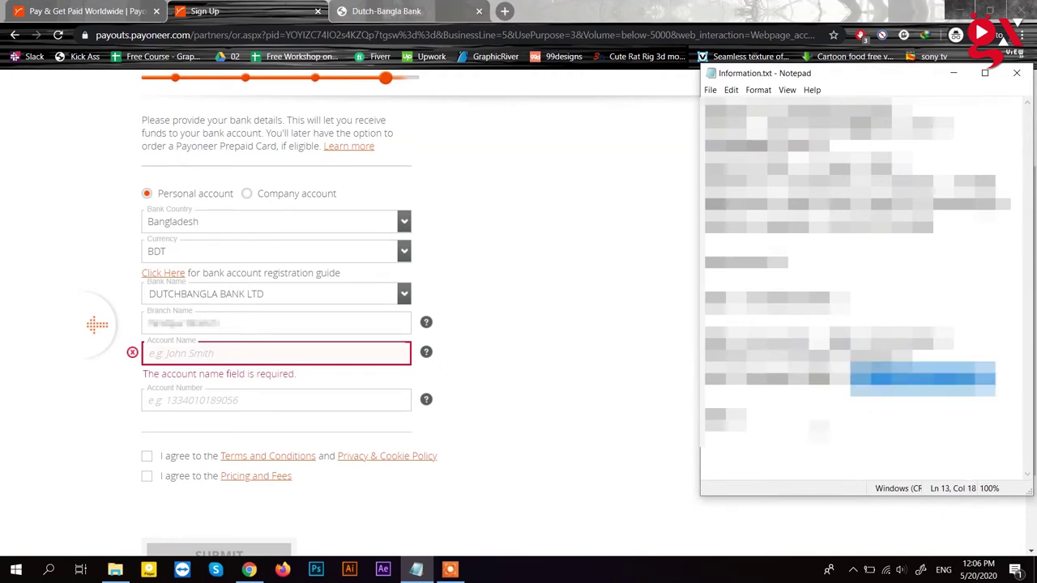
click(264, 358)
key(ctrl+v)
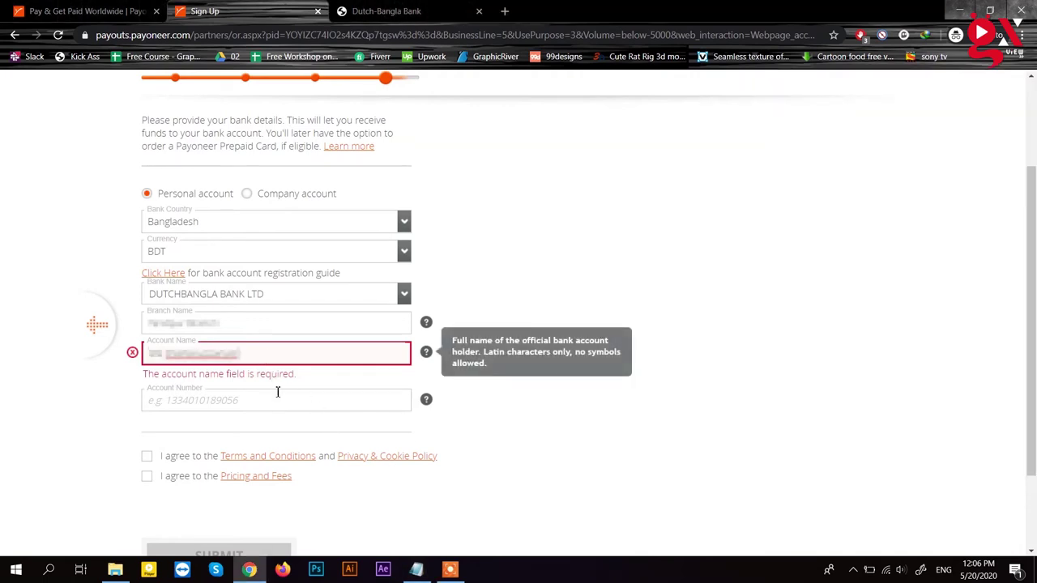
click(278, 397)
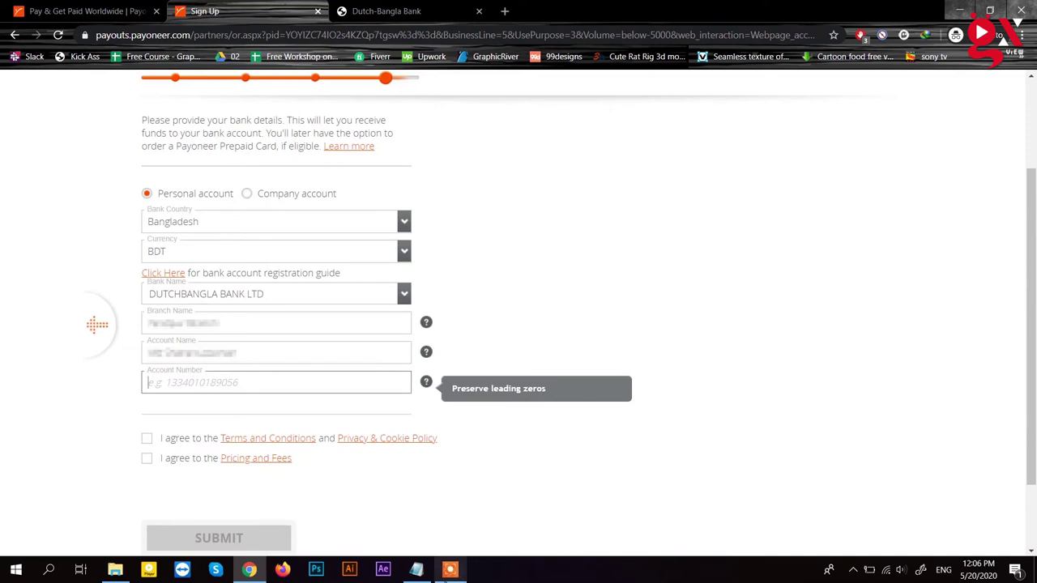
Paste the bank account number from the notes into Account Number
click(416, 569)
click(933, 338)
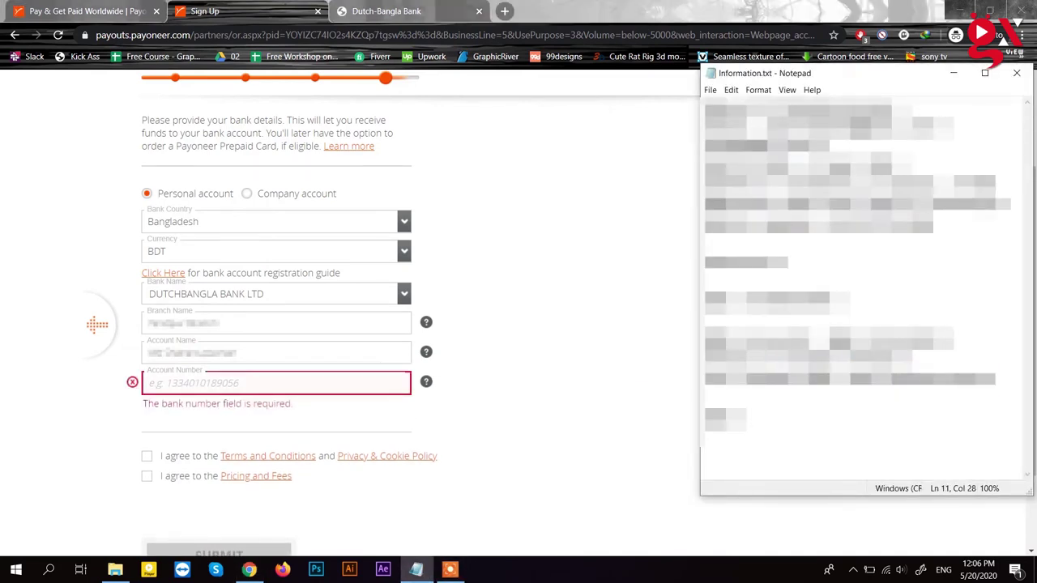
shift+click(830, 338)
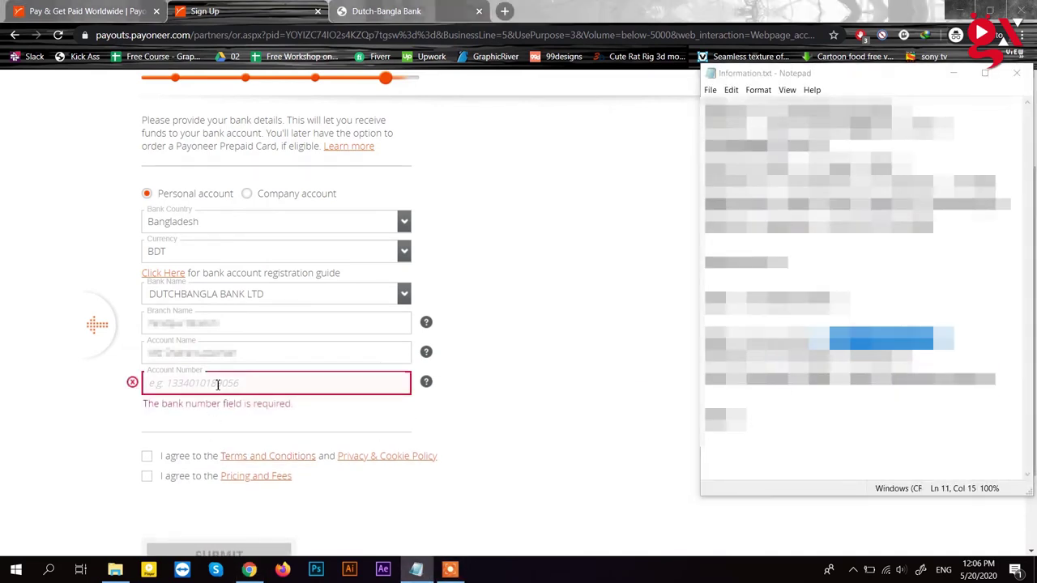
click(216, 384)
key(ctrl+v)
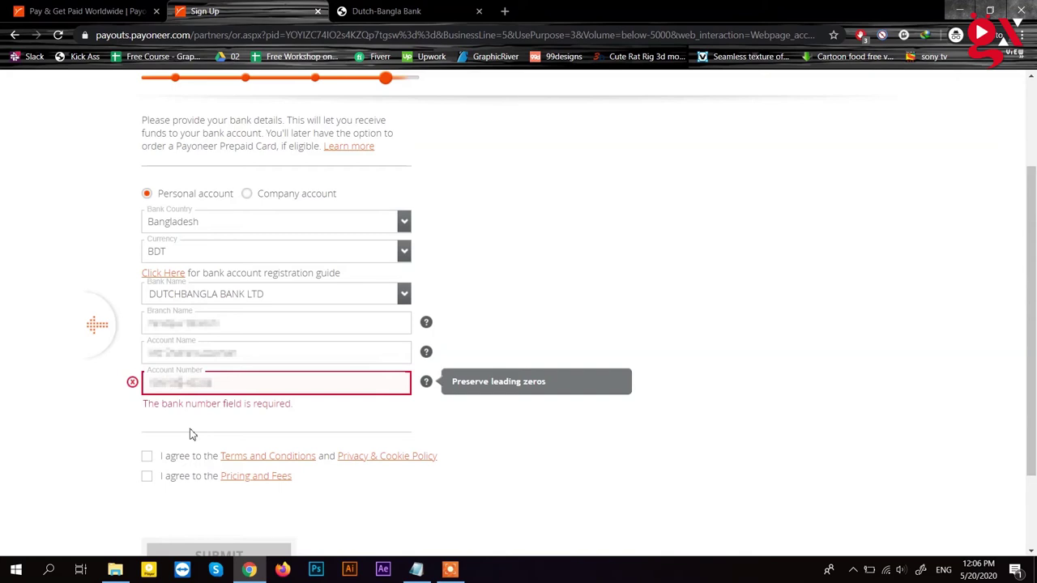
click(147, 461)
Accept the Terms and Conditions and Pricing and Fees, then submit the bank details
click(147, 440)
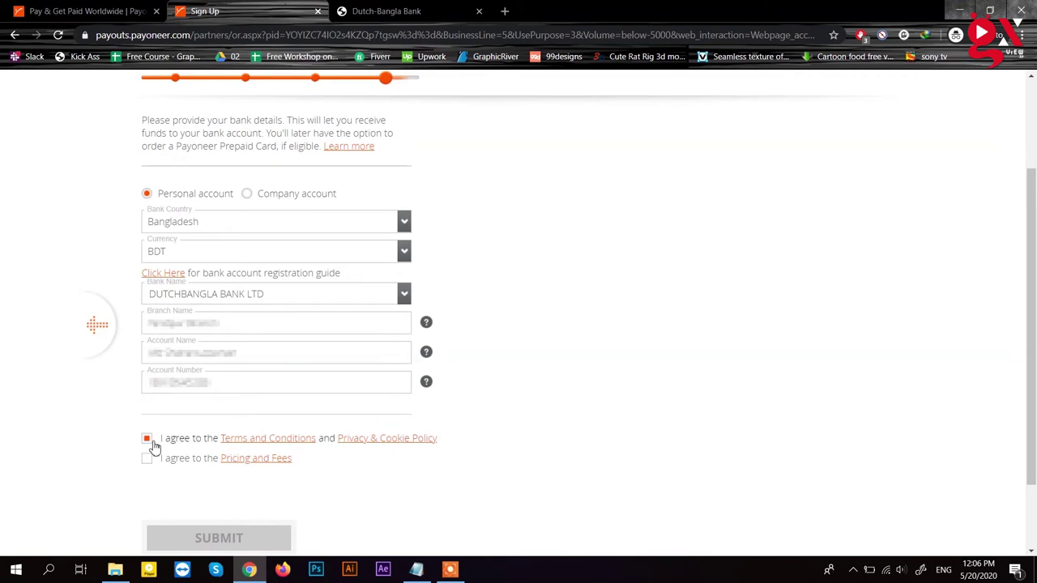
click(147, 459)
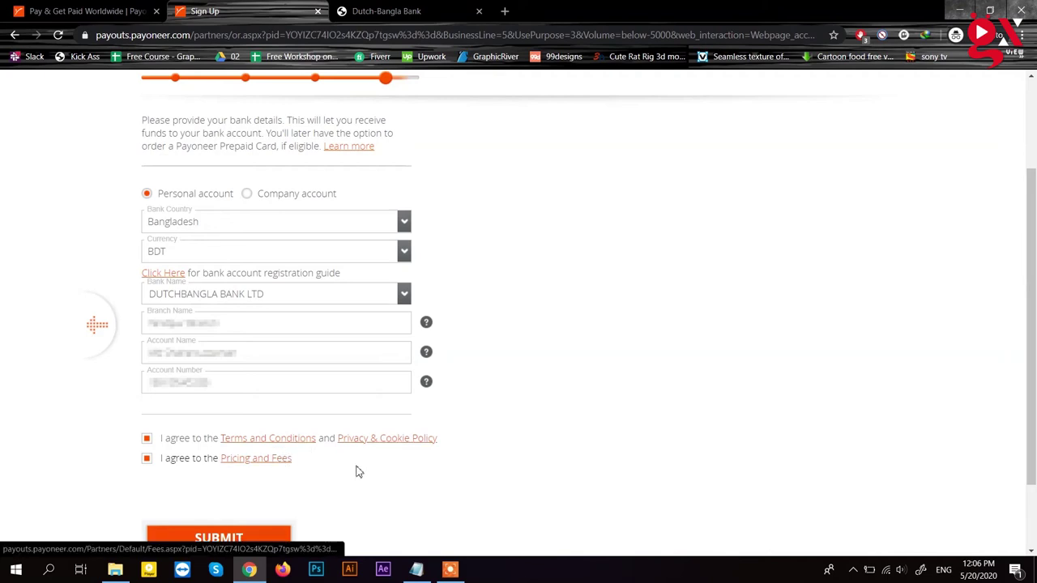
scroll(357, 470, down, 1)
click(262, 472)
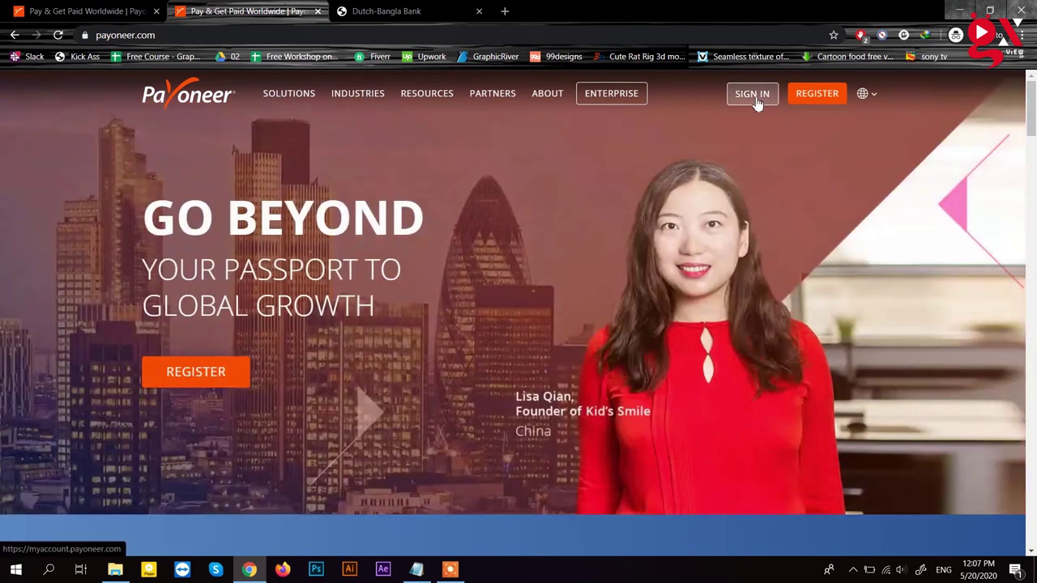
Choose SIGN IN on the payoneer.com top bar to reach the login page
click(752, 94)
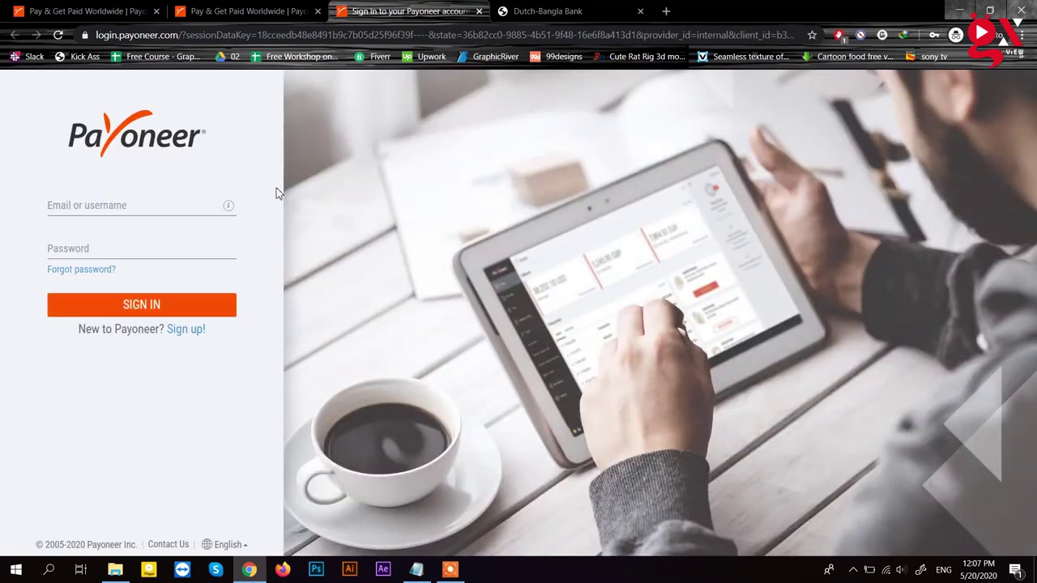
Sign in to Payoneer with the email copied from the Notepad notes and the account password
click(77, 206)
click(190, 406)
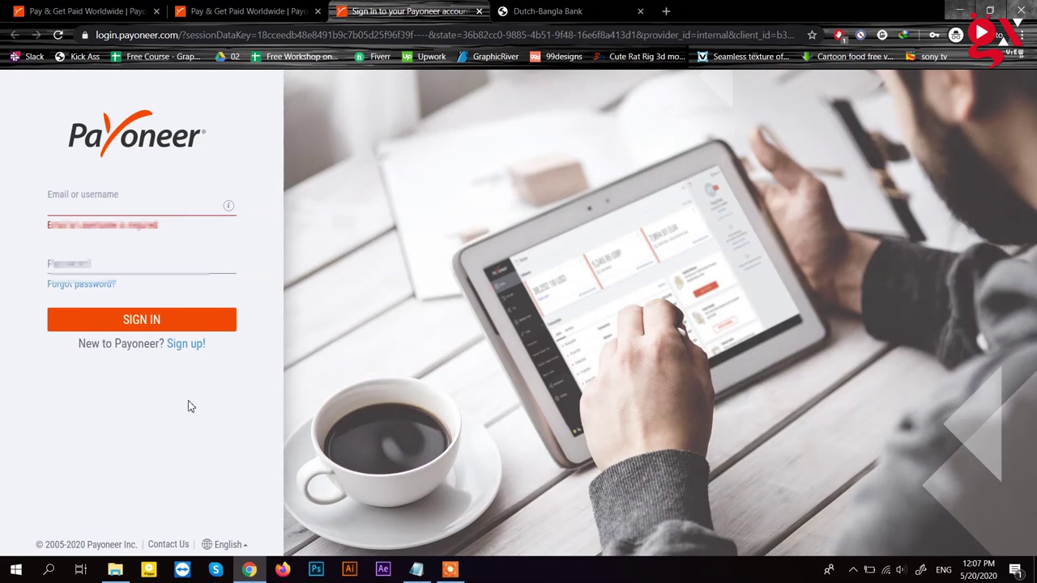
key(alt+Tab)
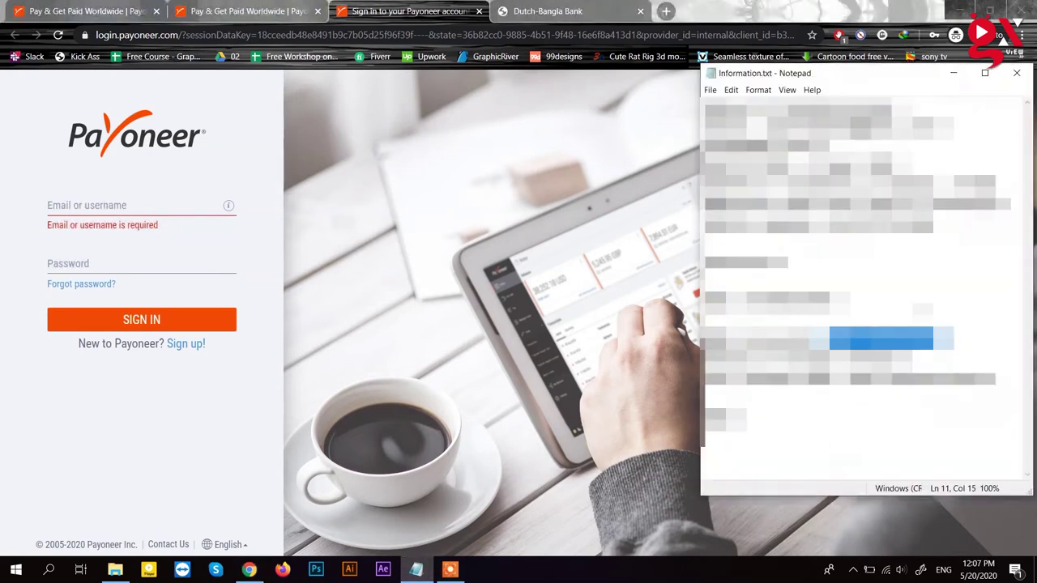
click(941, 133)
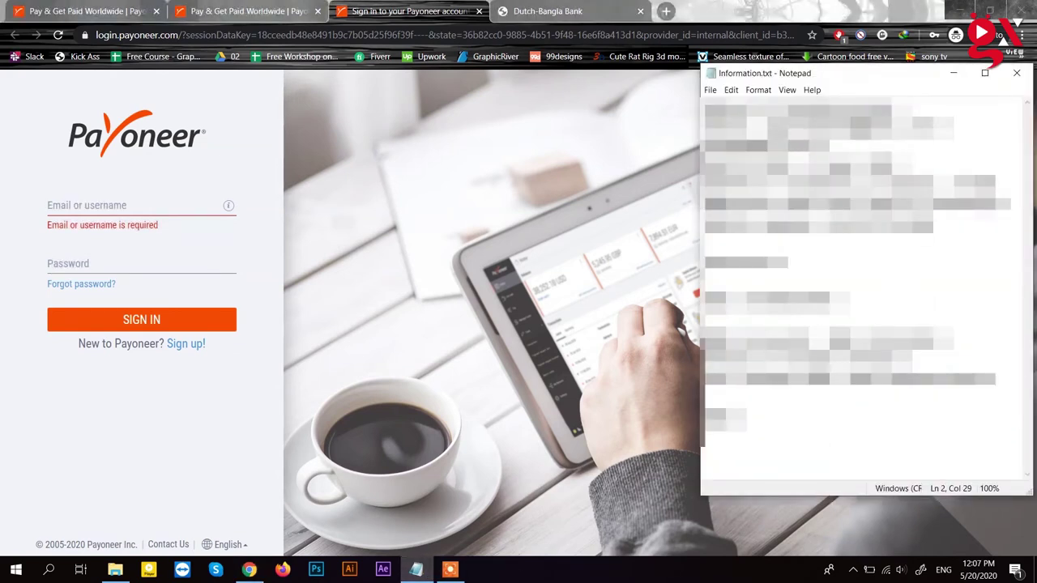
drag(944, 125, 767, 130)
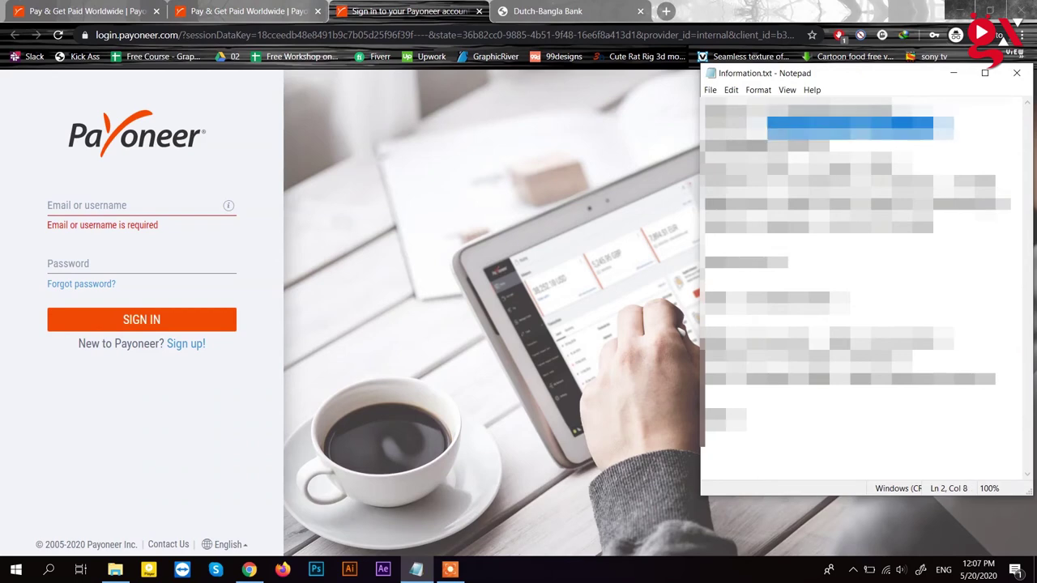
click(158, 207)
key(ctrl+v)
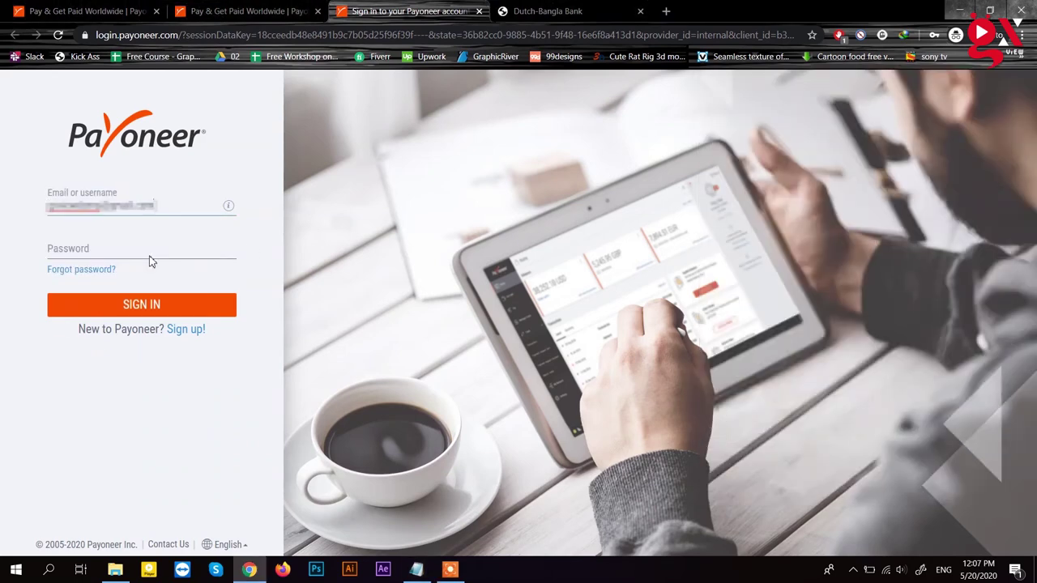
click(150, 248)
text(******)
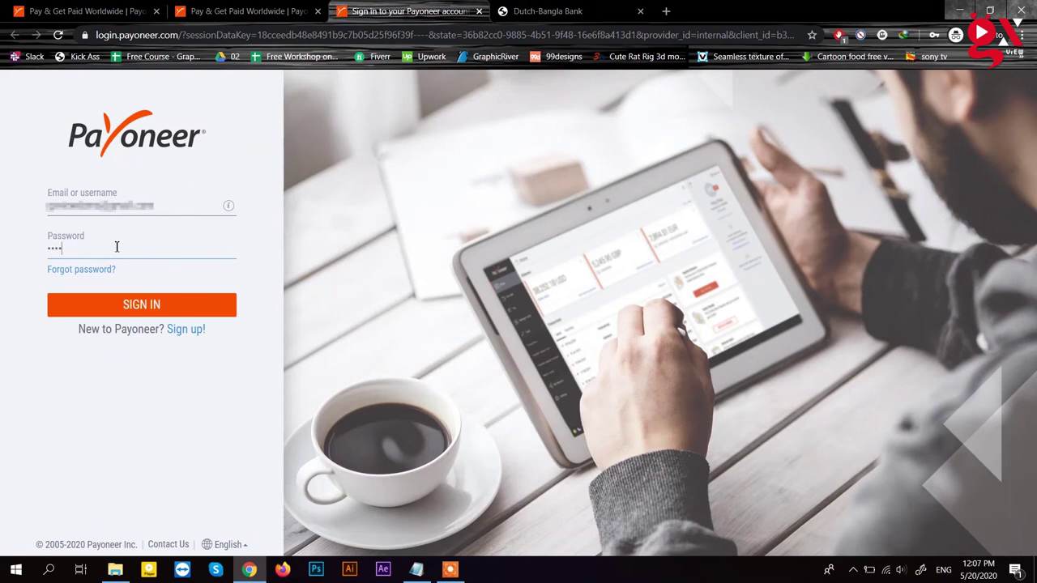
text(*****)
key(Return)
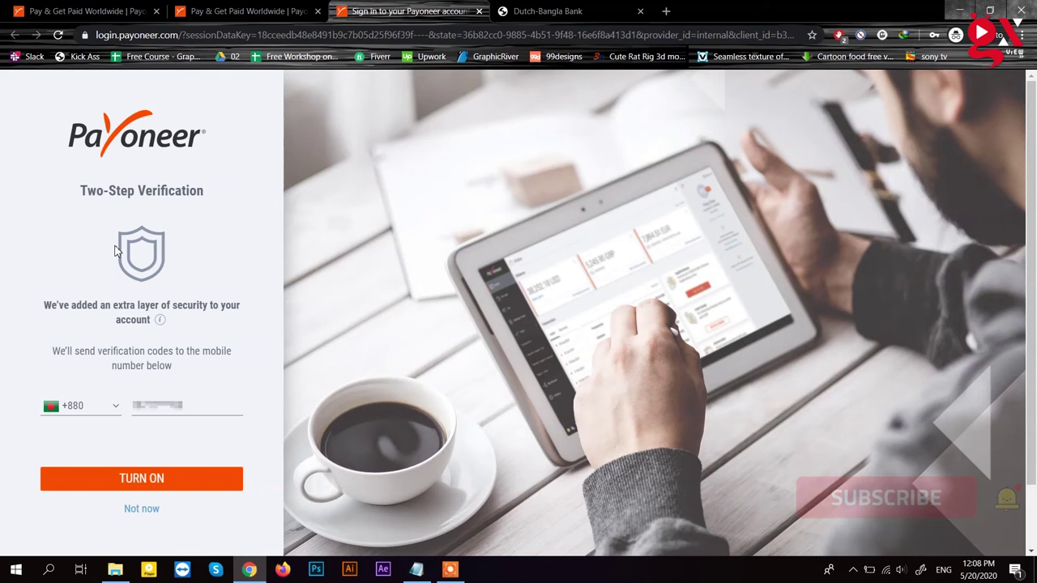
Decline two-step verification with 'Not now'
click(144, 509)
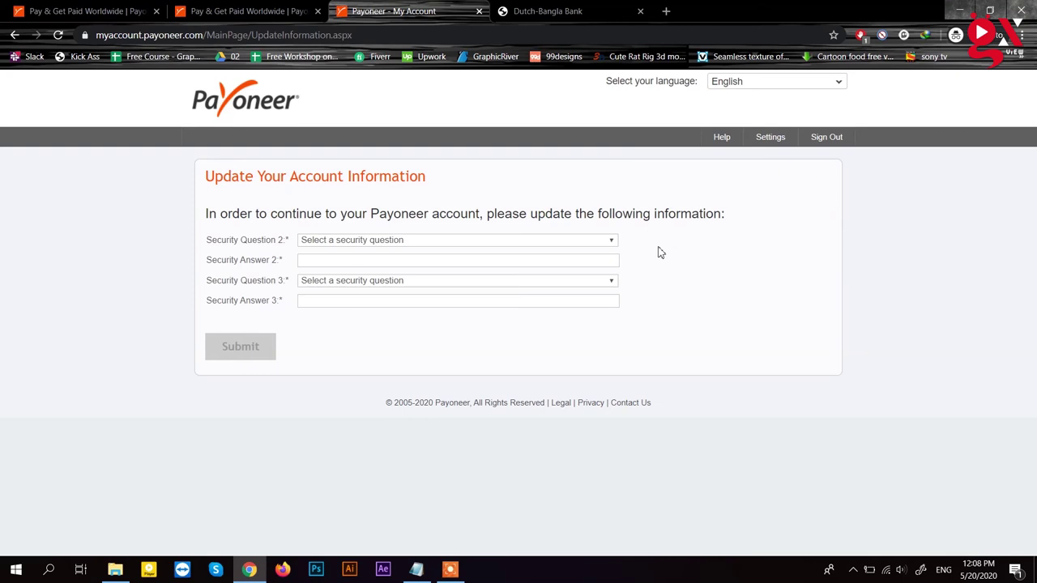
Choose mother's birth town for question 2 and first school for question 3, enter their answers, and submit
click(591, 242)
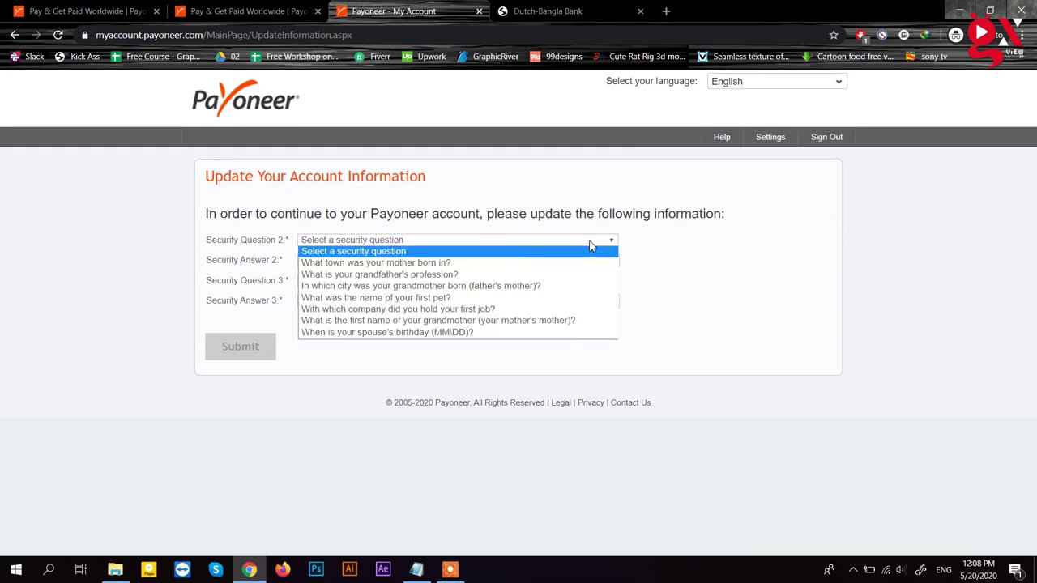
click(441, 264)
click(395, 260)
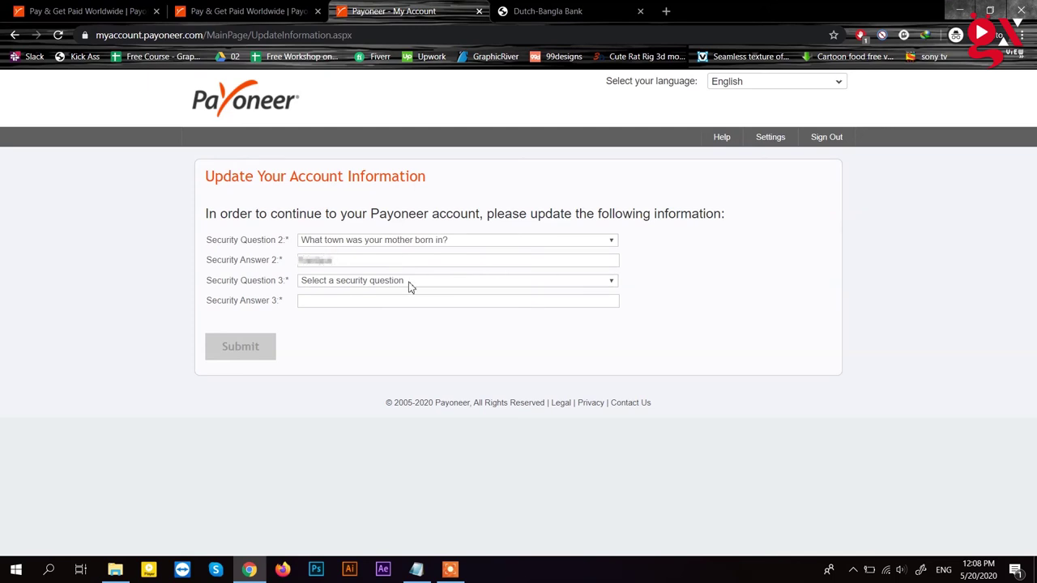
click(409, 284)
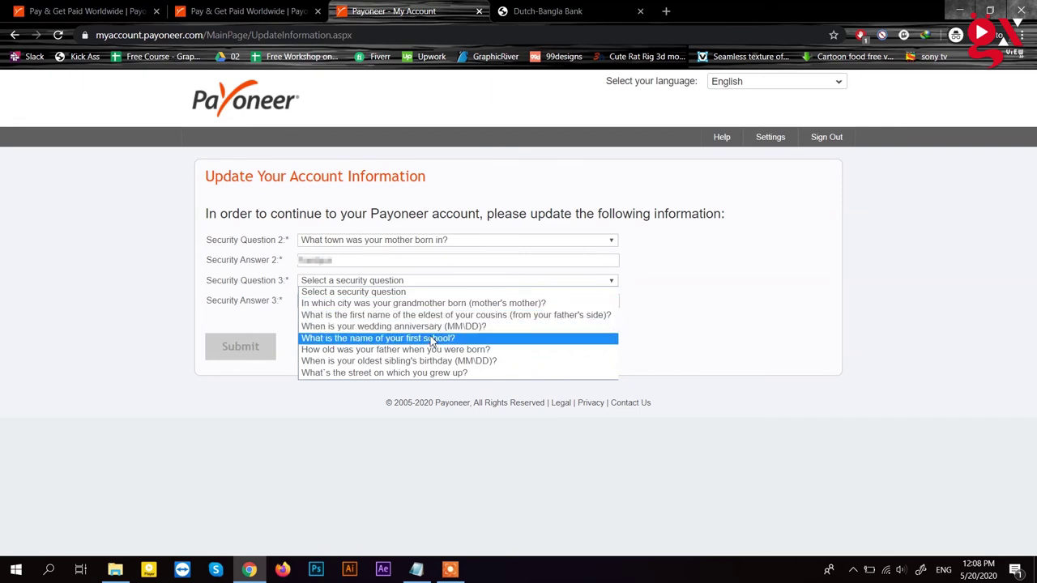
click(431, 340)
click(396, 299)
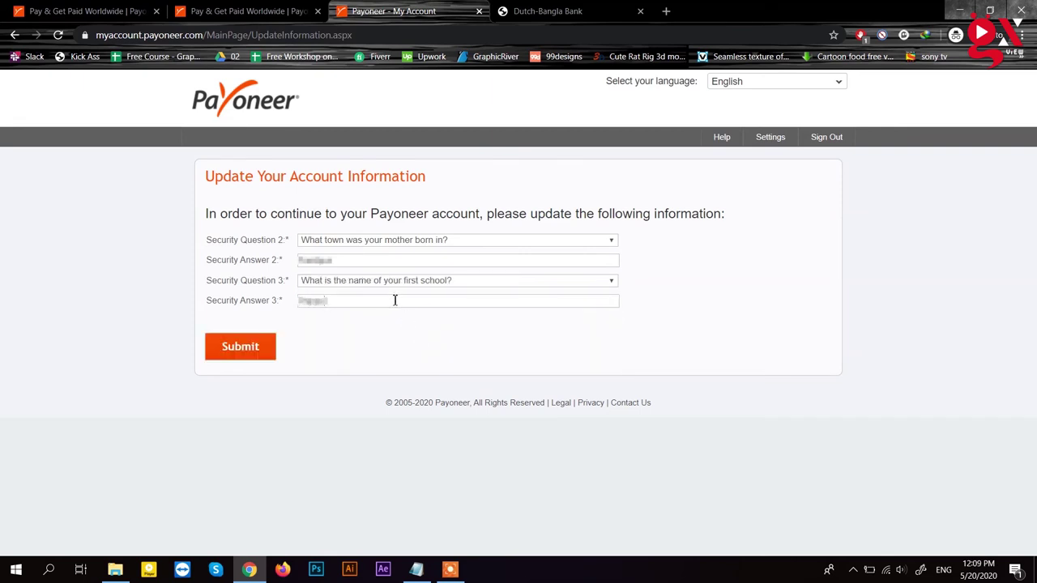
click(254, 348)
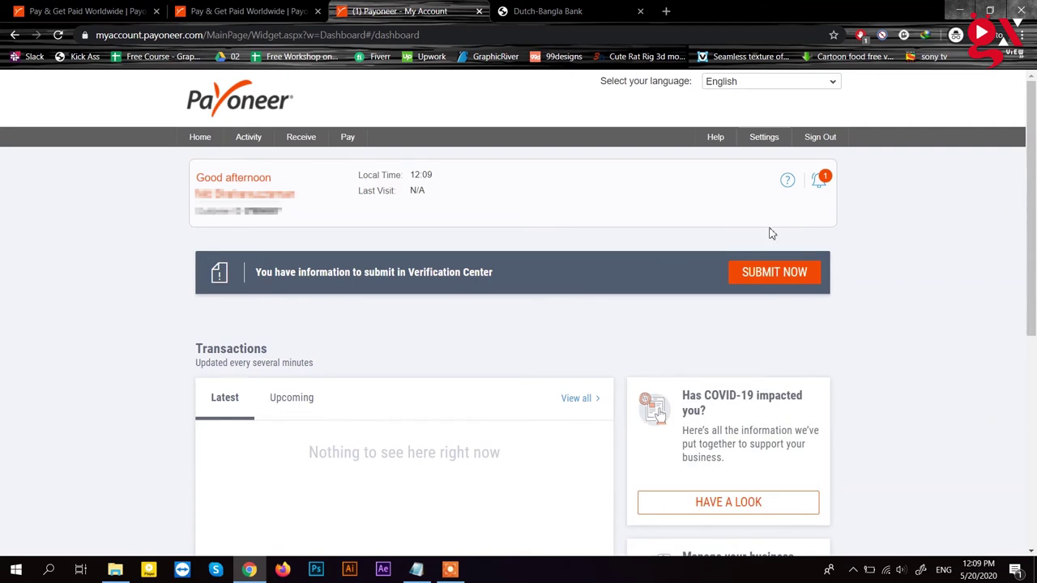
Check the notifications, return Home, and go to the Verification Center through SUBMIT NOW
click(818, 180)
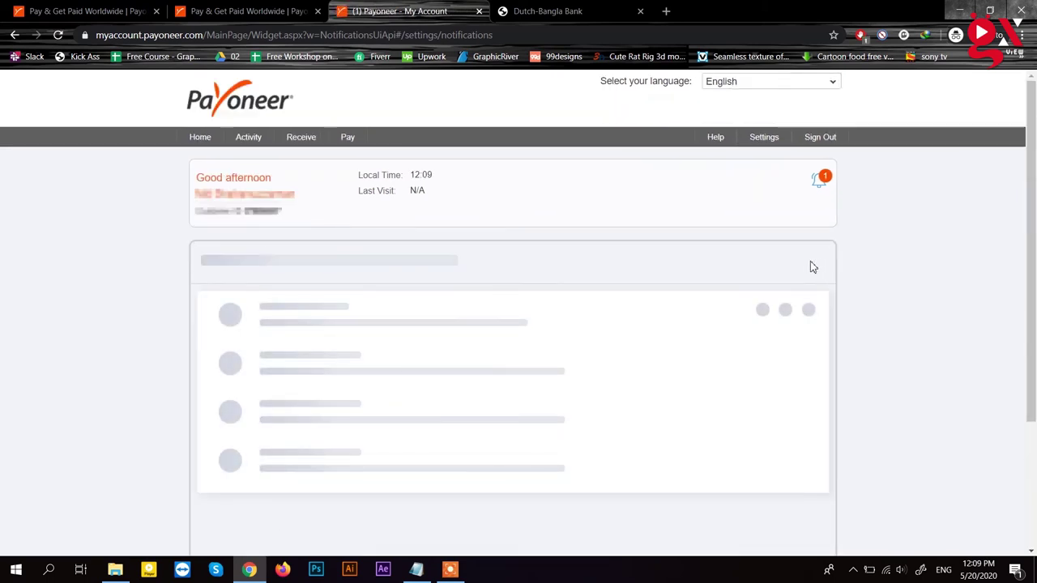
click(202, 144)
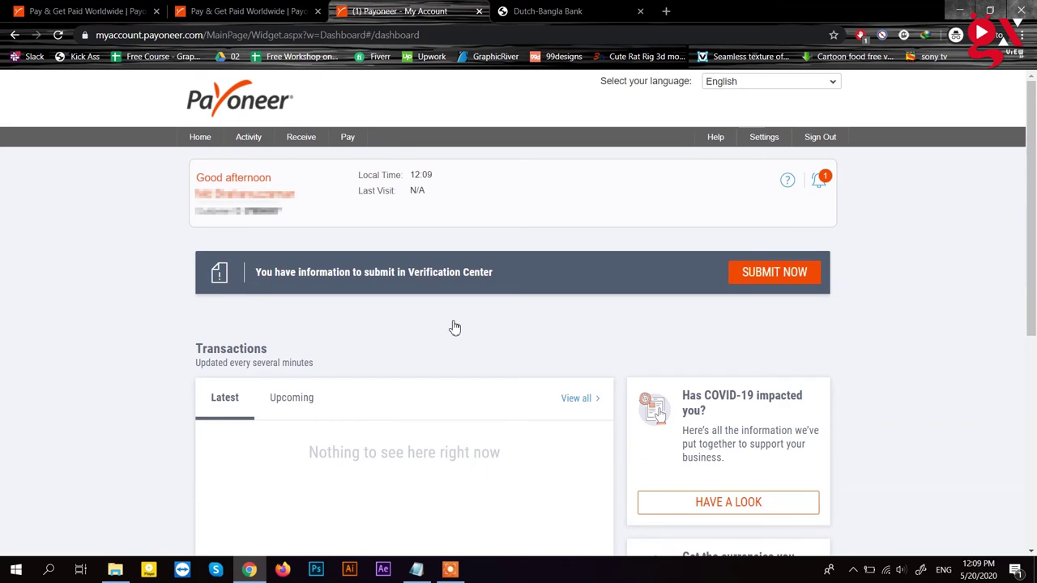
click(802, 288)
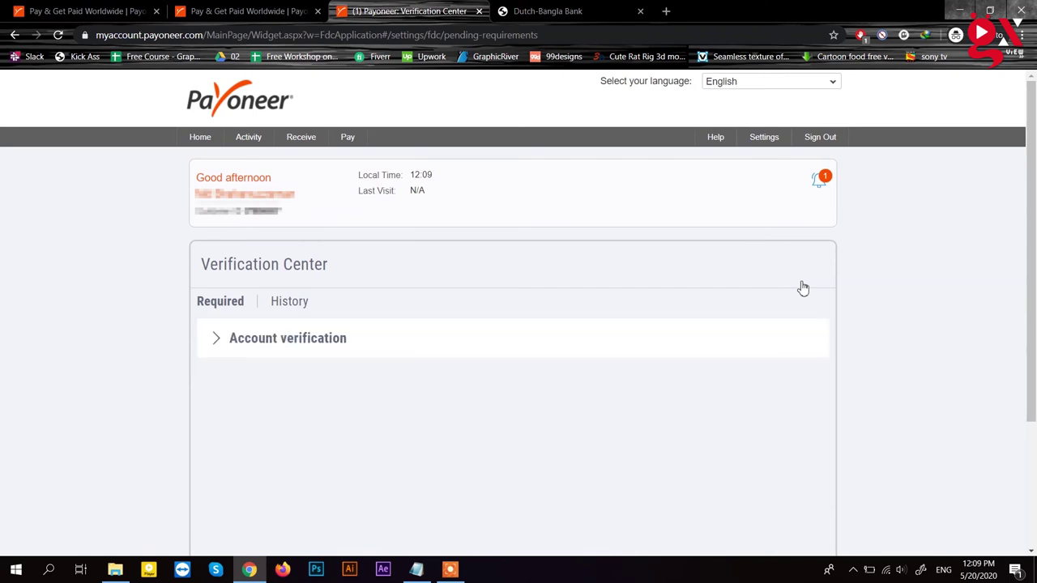
Expand Account verification to show the photo ID and address steps, then bring up File Explorer
click(217, 338)
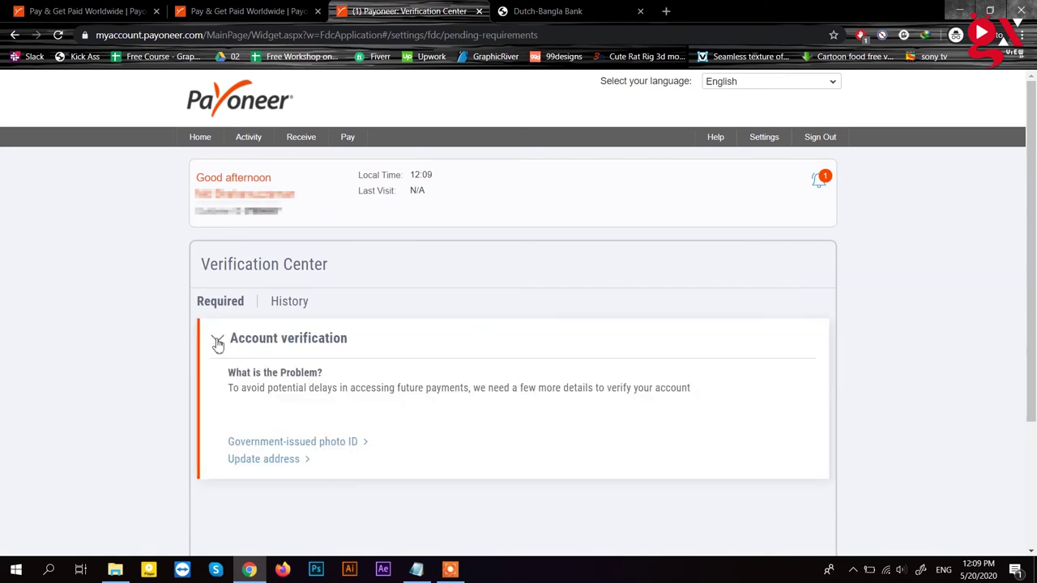
scroll(341, 372, down, 1)
scroll(342, 372, down, 1)
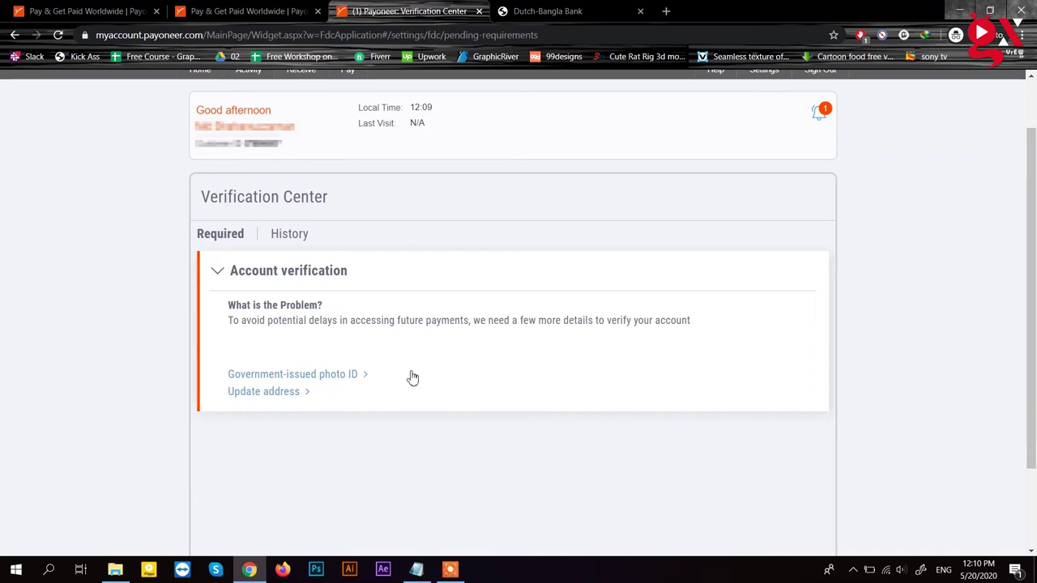
click(116, 571)
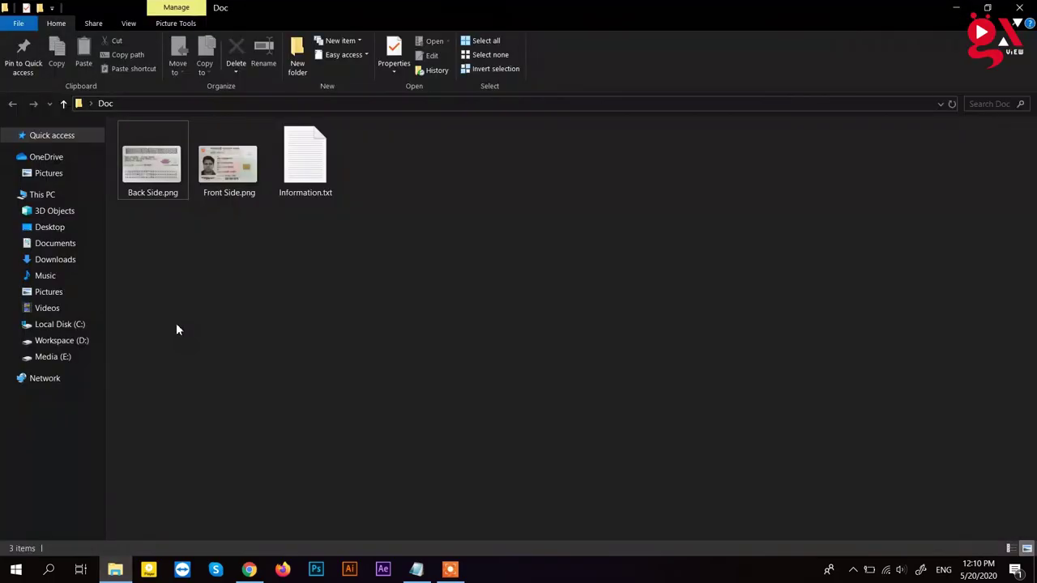
Look over Front Side.png and Back Side.png in the Doc folder, then go back to Chrome
click(139, 190)
click(224, 176)
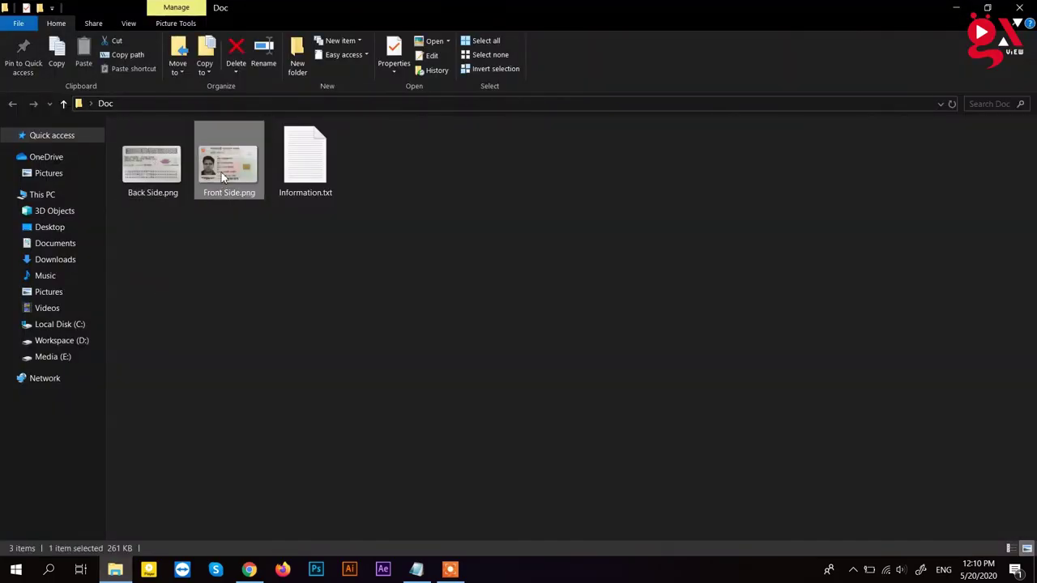
drag(243, 227, 162, 188)
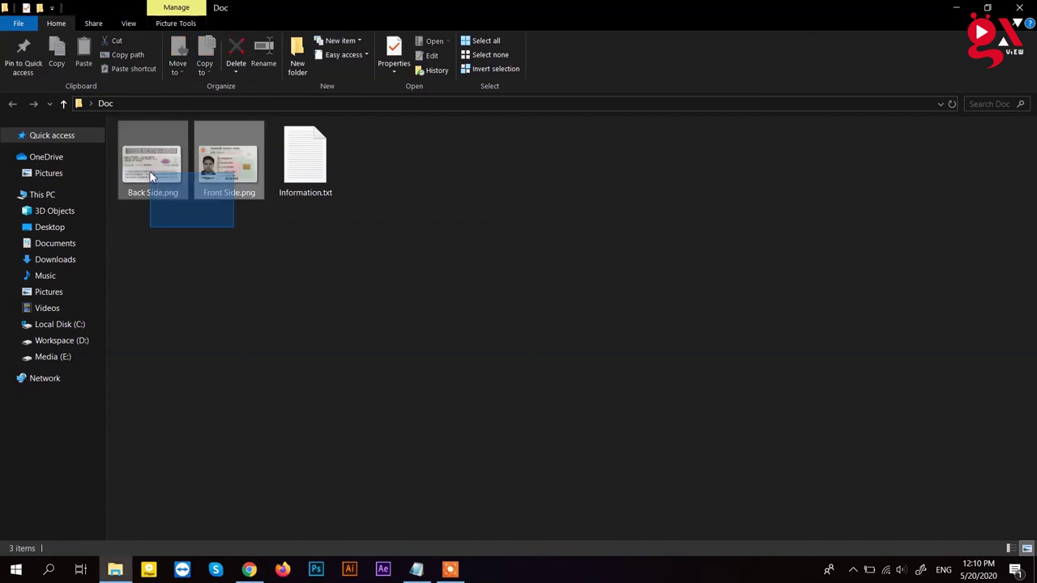
click(338, 368)
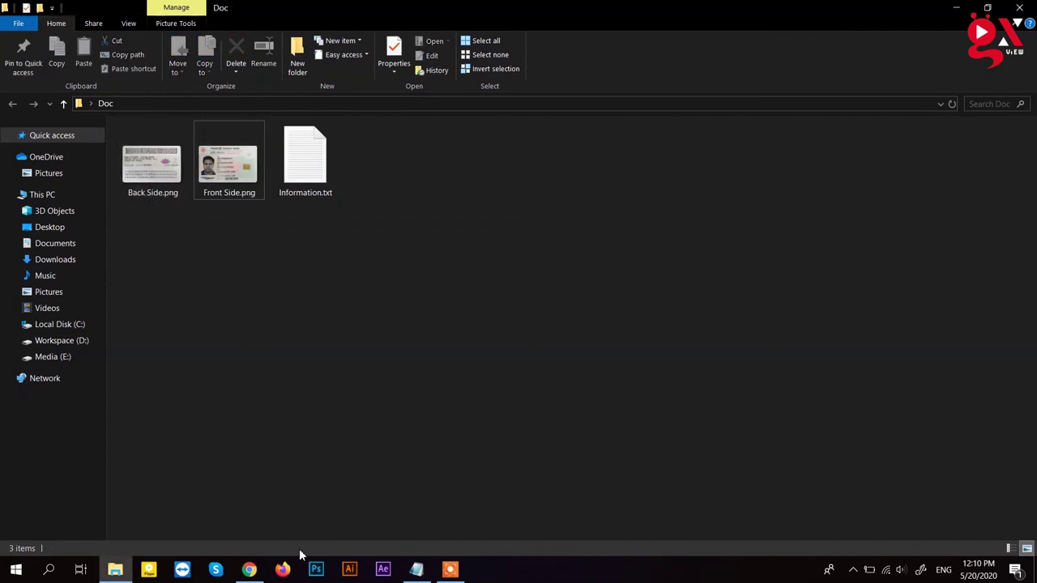
click(250, 571)
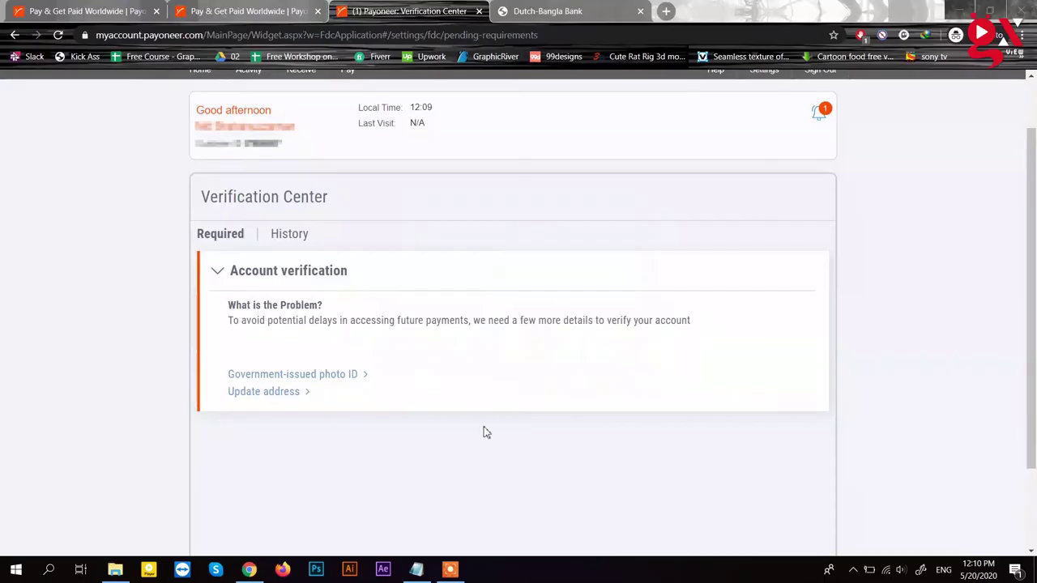
Open the Government-issued photo ID form and attach Front Side.png from the Doc folder
click(319, 377)
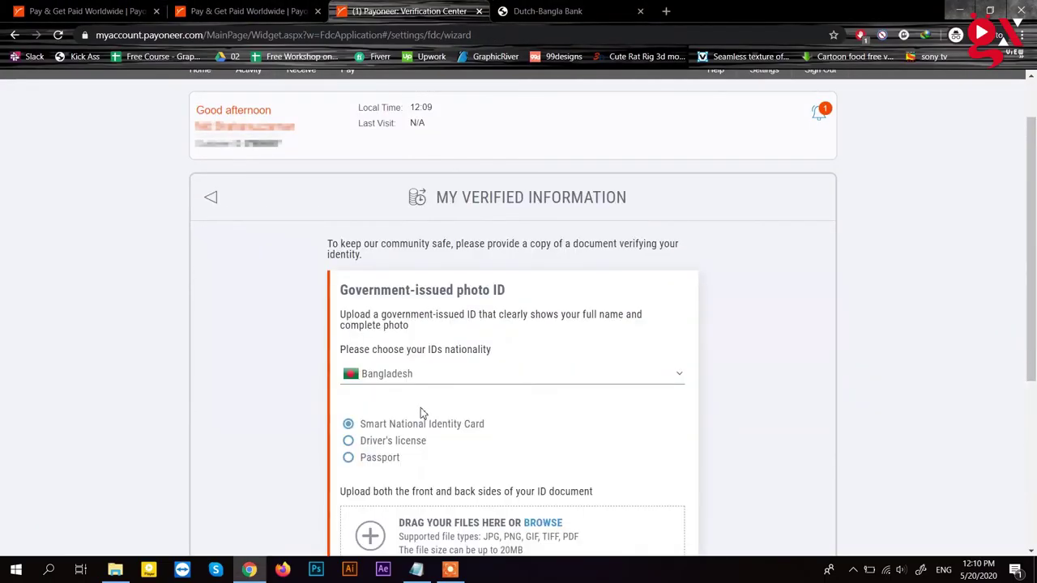
scroll(445, 378, down, 3)
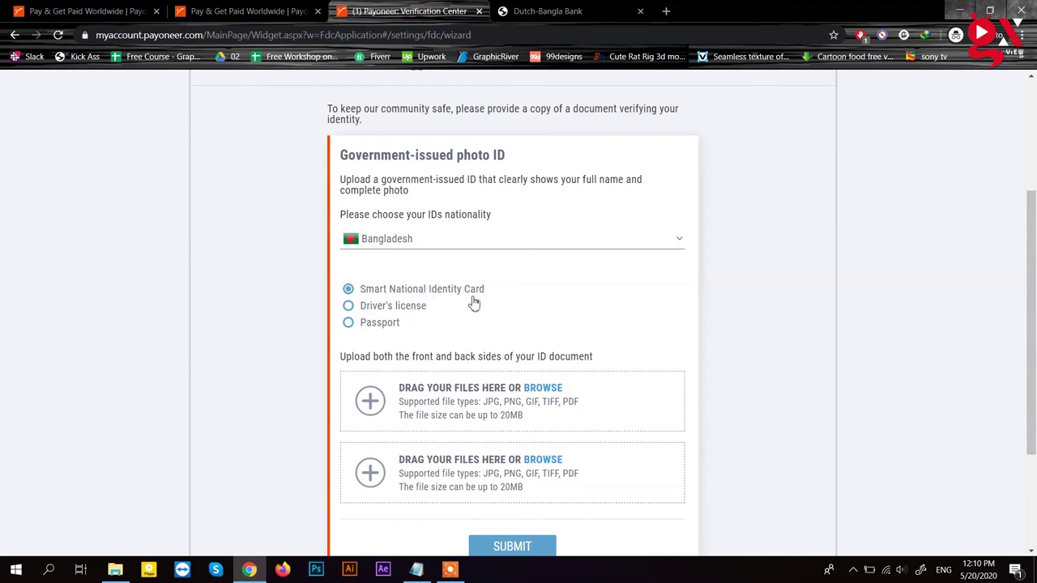
scroll(478, 311, down, 1)
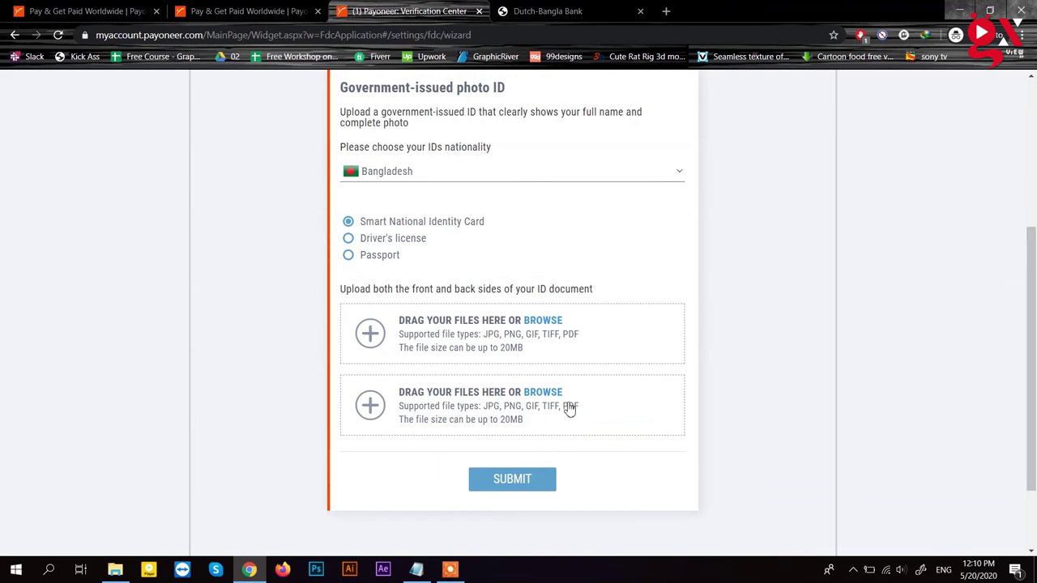
click(543, 321)
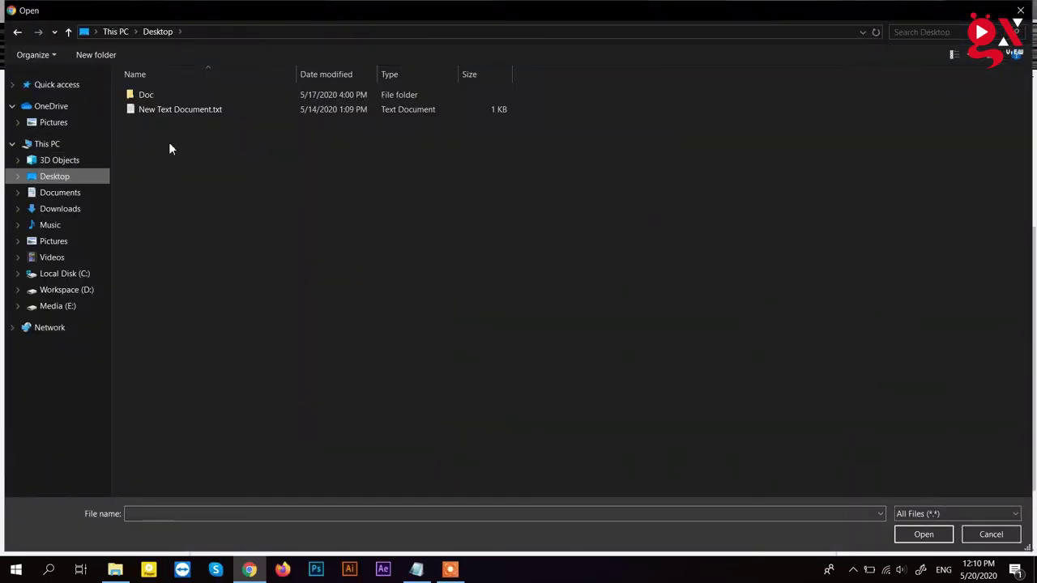
double_click(154, 94)
click(213, 121)
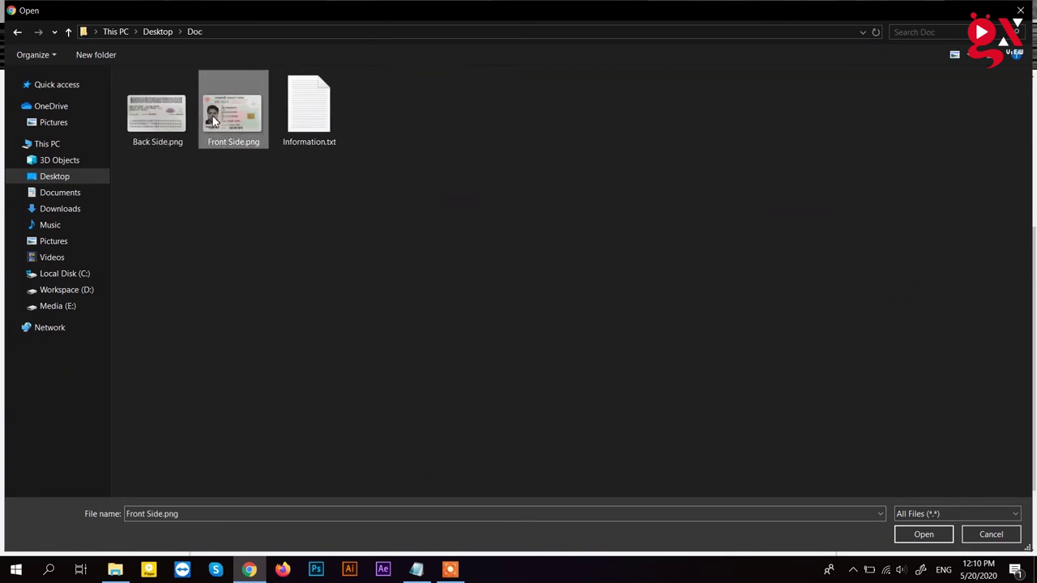
double_click(213, 122)
Attach Back Side.png as the back image and submit the ID images
click(545, 323)
click(154, 119)
double_click(153, 120)
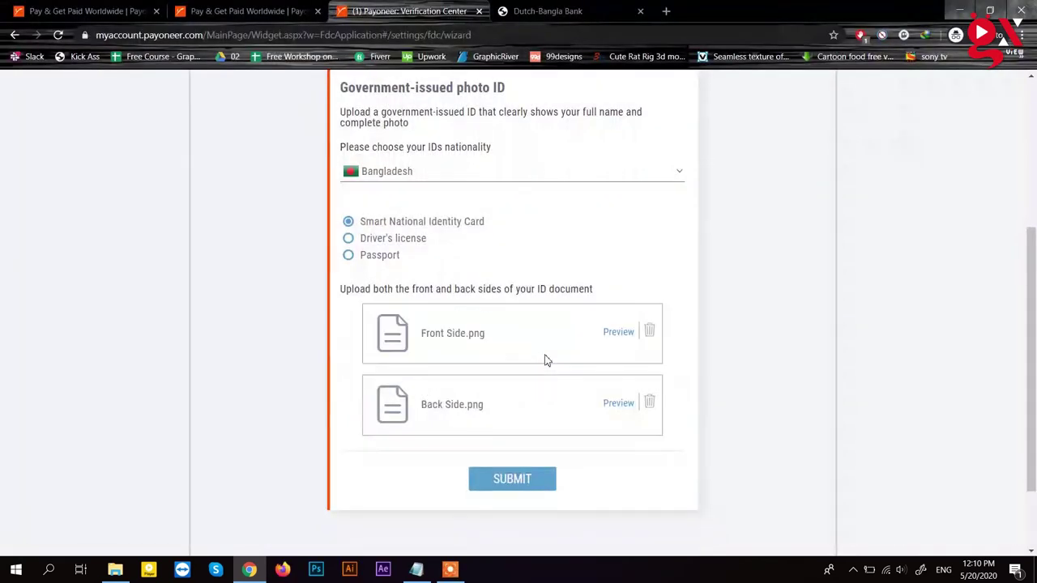
click(544, 472)
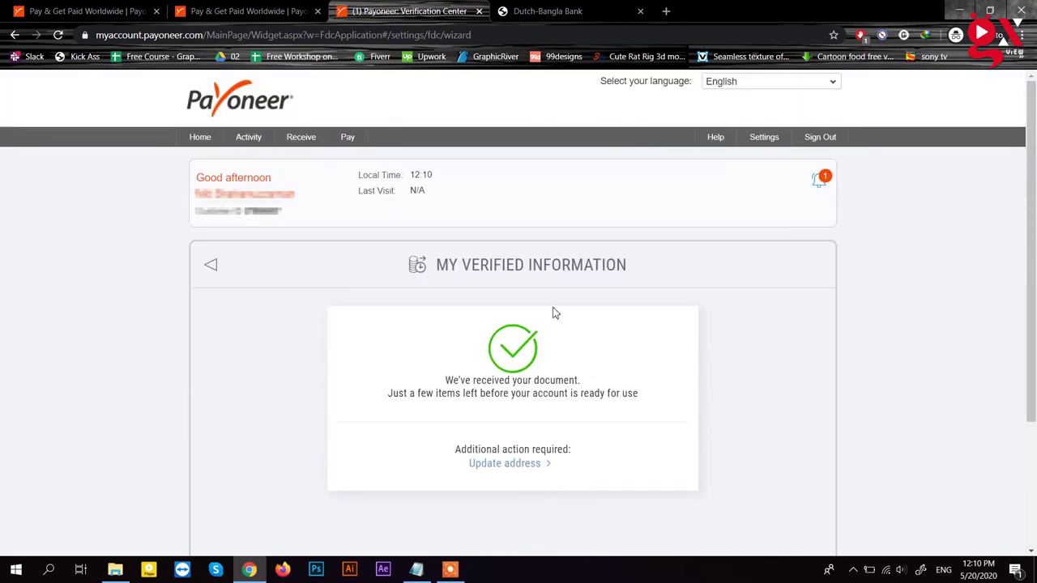
click(207, 267)
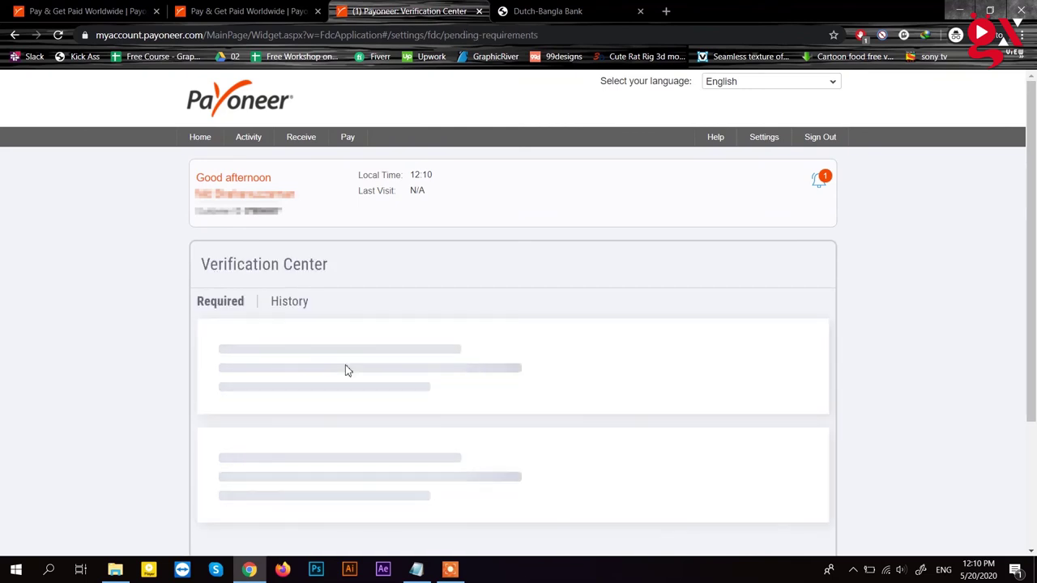
Open the Update address form and paste the street address from the notes into line 1
scroll(347, 366, down, 1)
scroll(346, 371, down, 1)
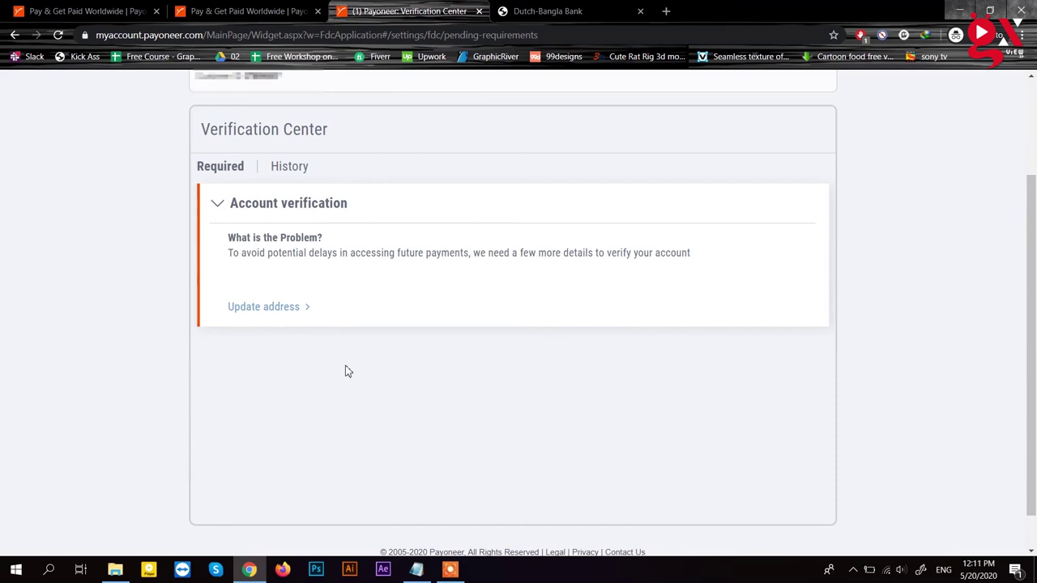
click(276, 309)
click(405, 278)
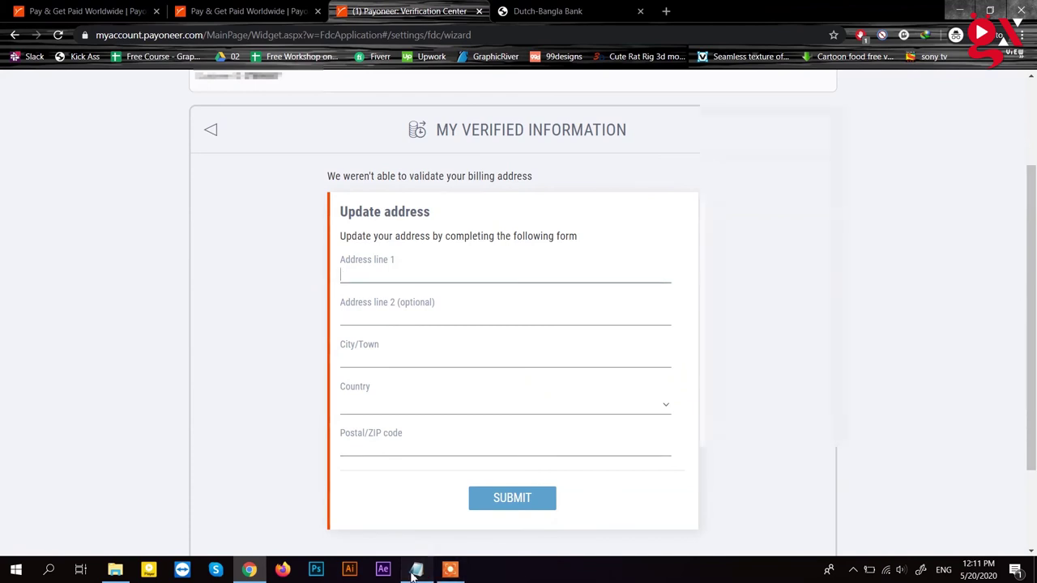
click(415, 571)
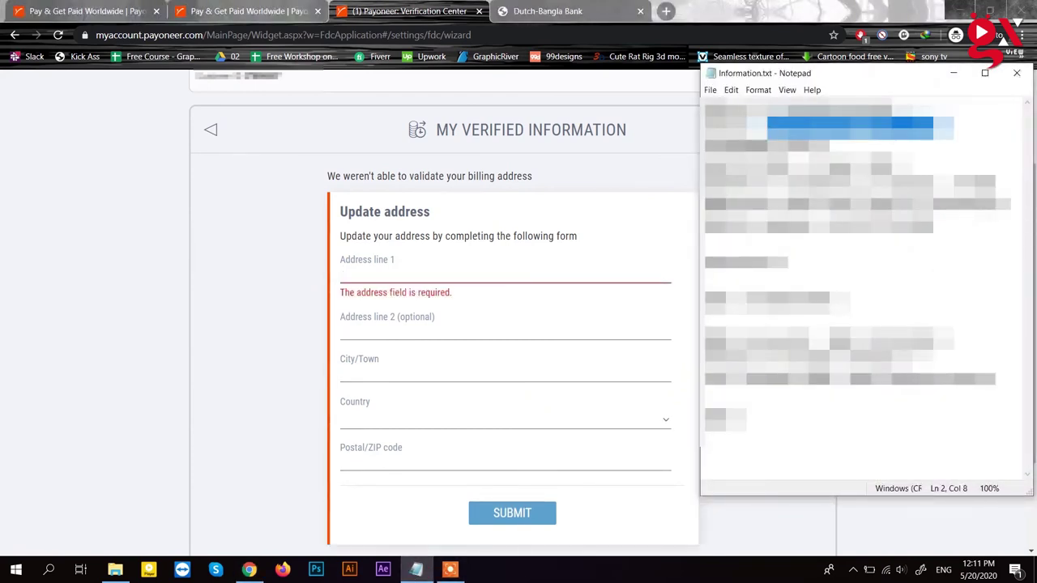
click(899, 192)
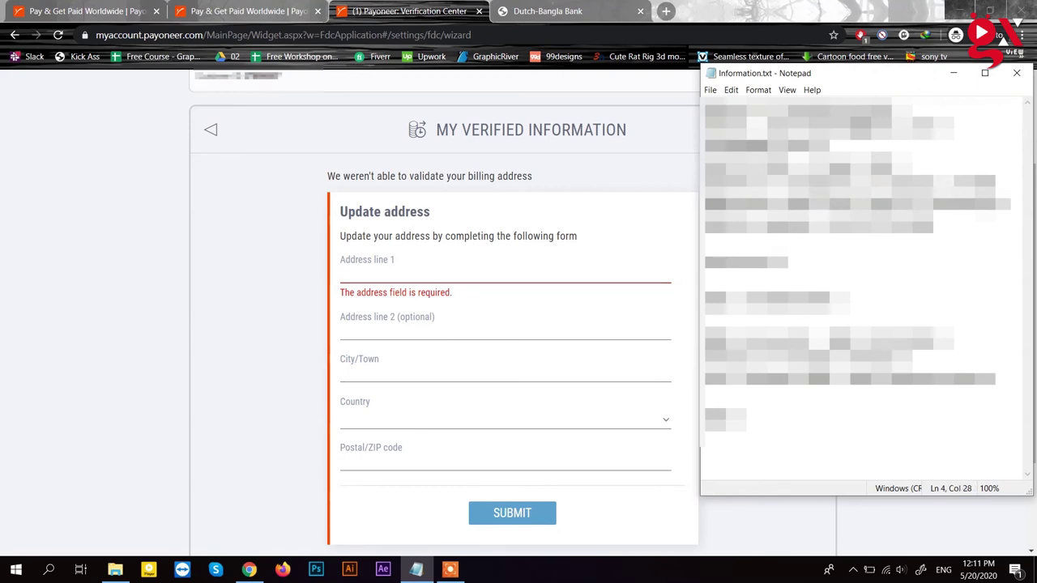
drag(932, 187, 788, 187)
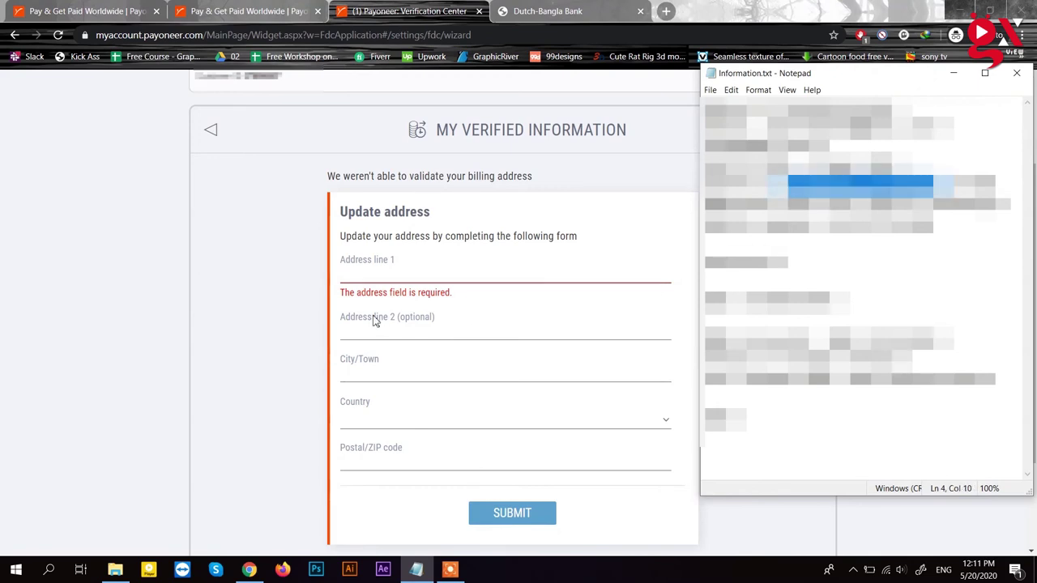
click(378, 278)
key(ctrl+v)
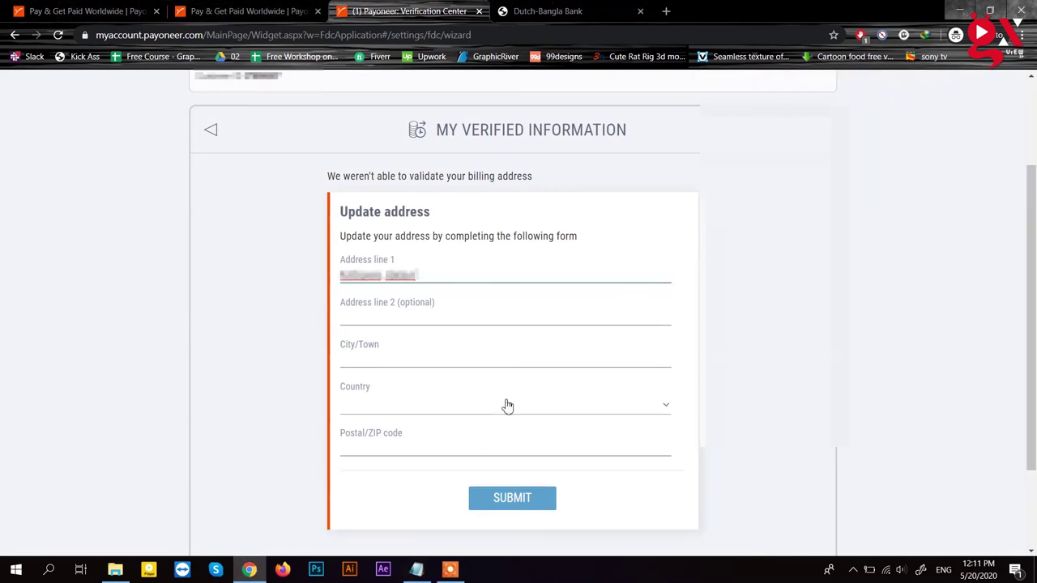
Paste the second address line and the city name from the notes
click(416, 570)
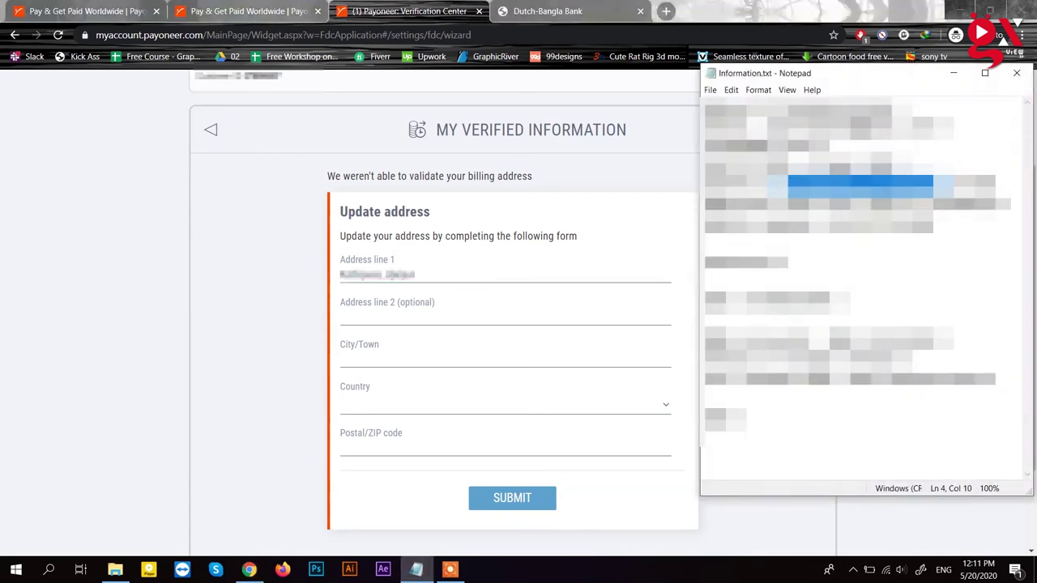
click(922, 203)
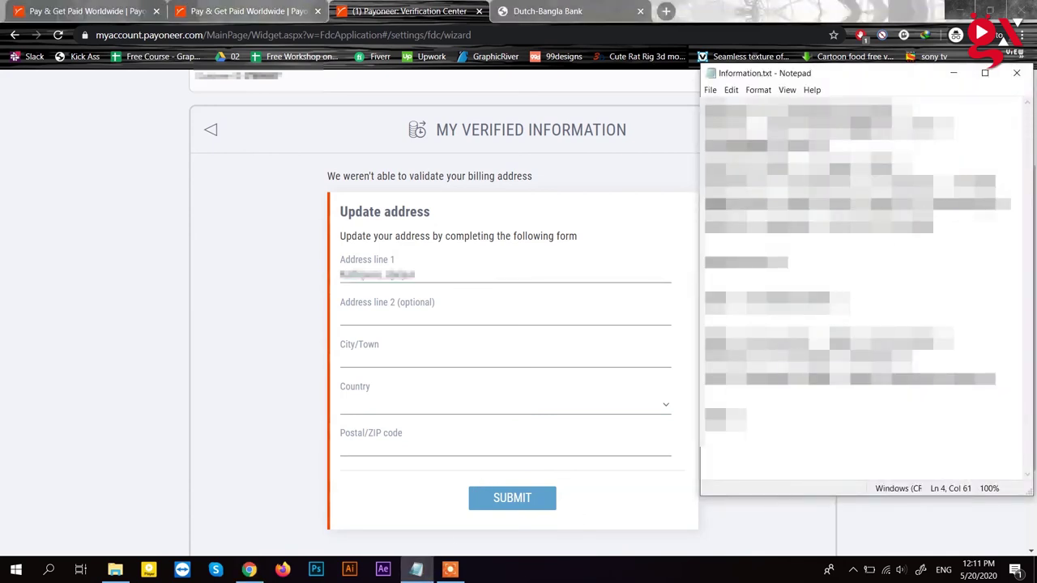
drag(931, 215, 706, 192)
click(417, 314)
key(ctrl+v)
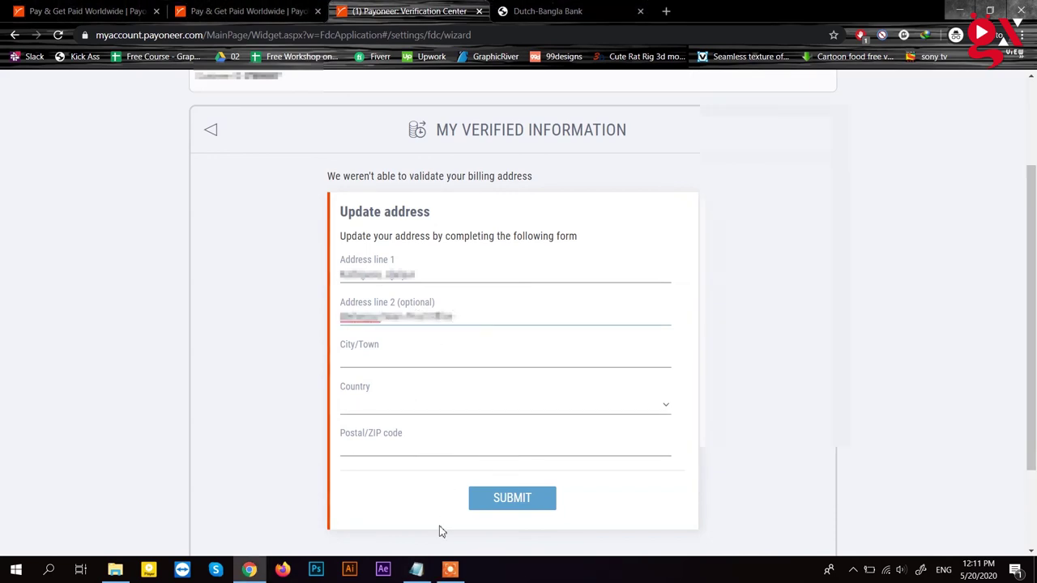
click(416, 569)
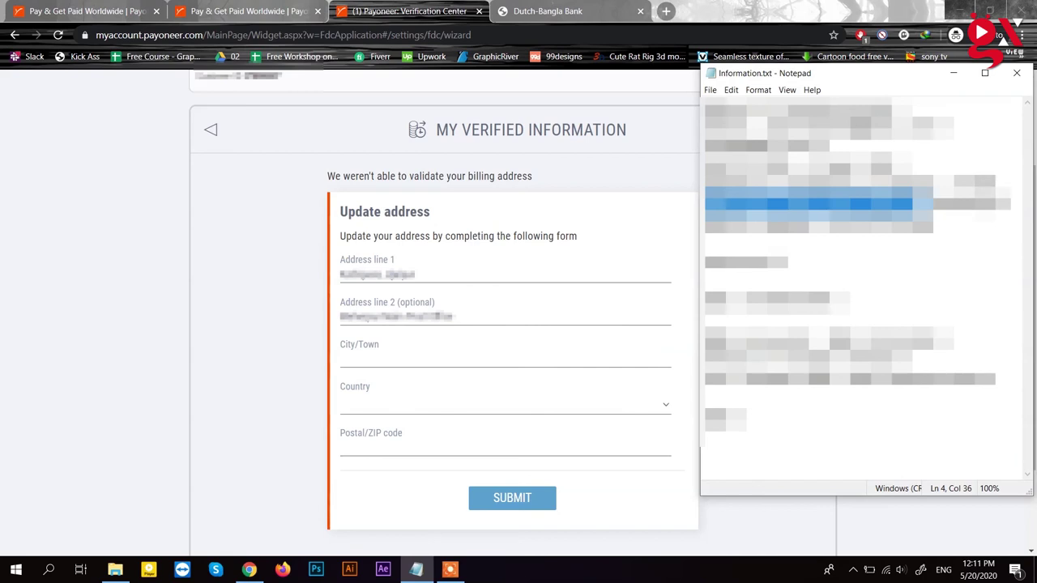
double_click(972, 204)
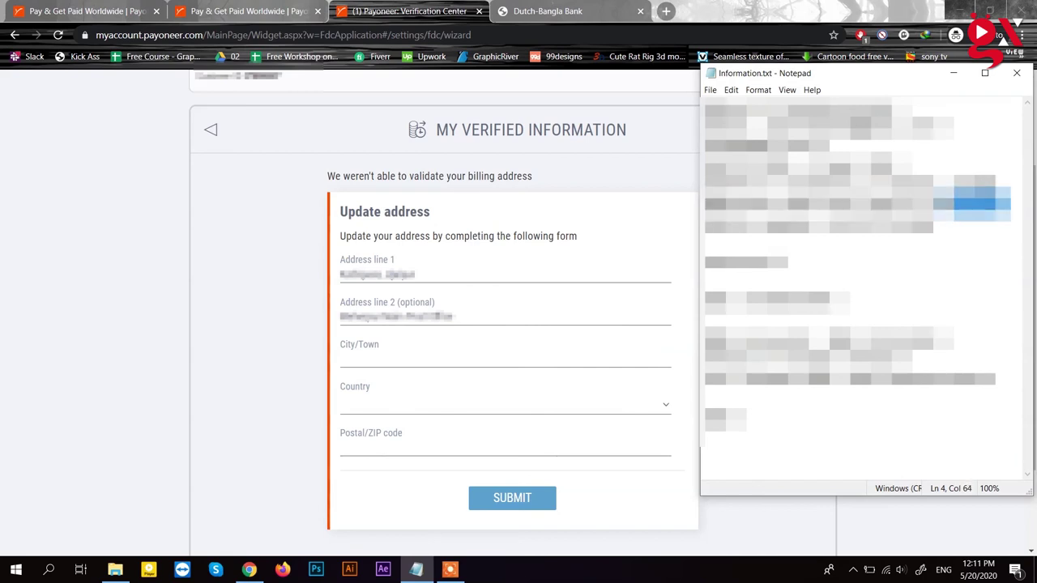
click(370, 358)
key(ctrl+v)
Set the country to Bangladesh
click(390, 414)
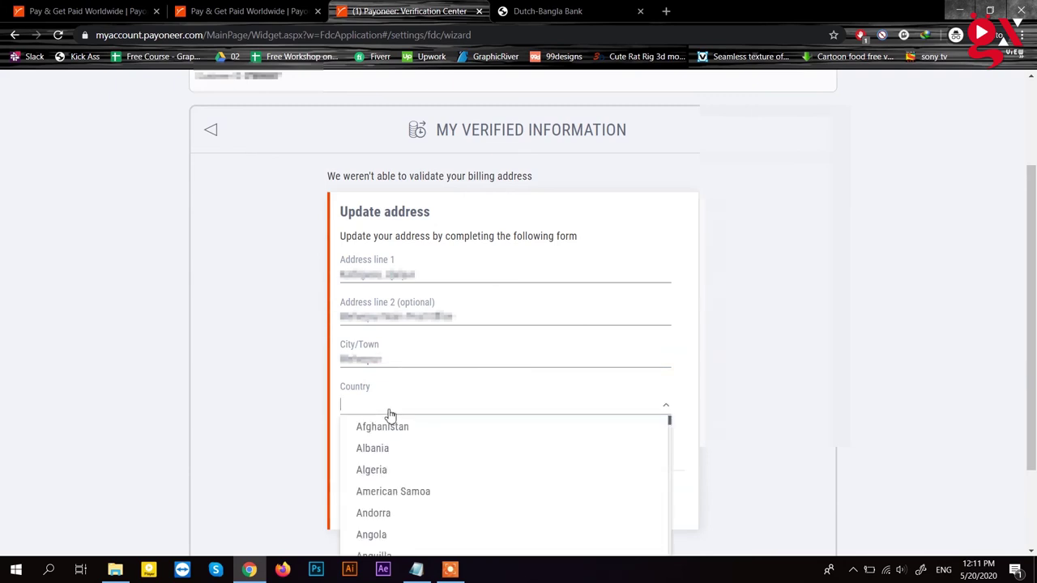
scroll(404, 444, down, 2)
scroll(404, 454, down, 2)
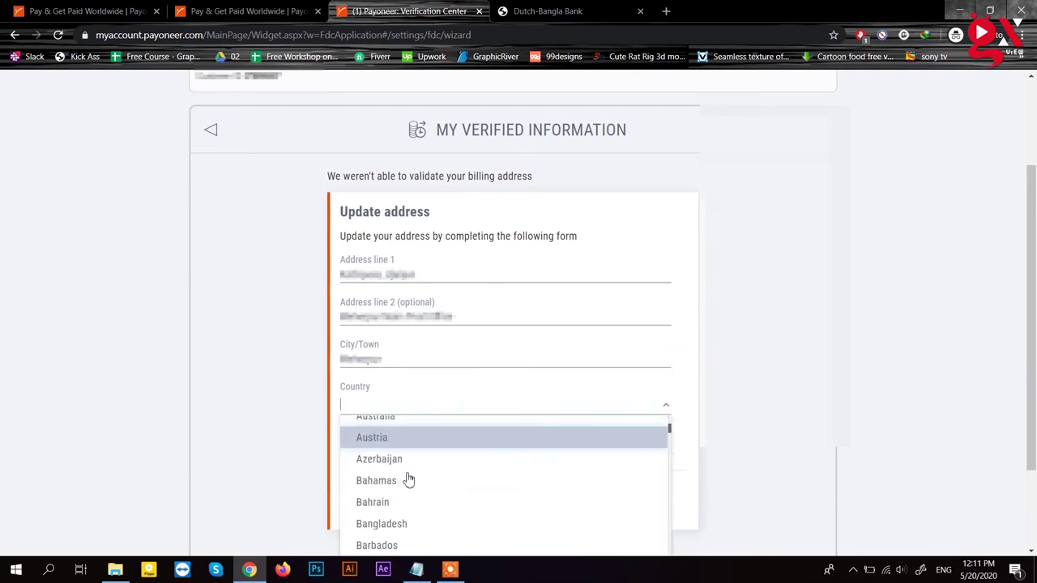
click(407, 519)
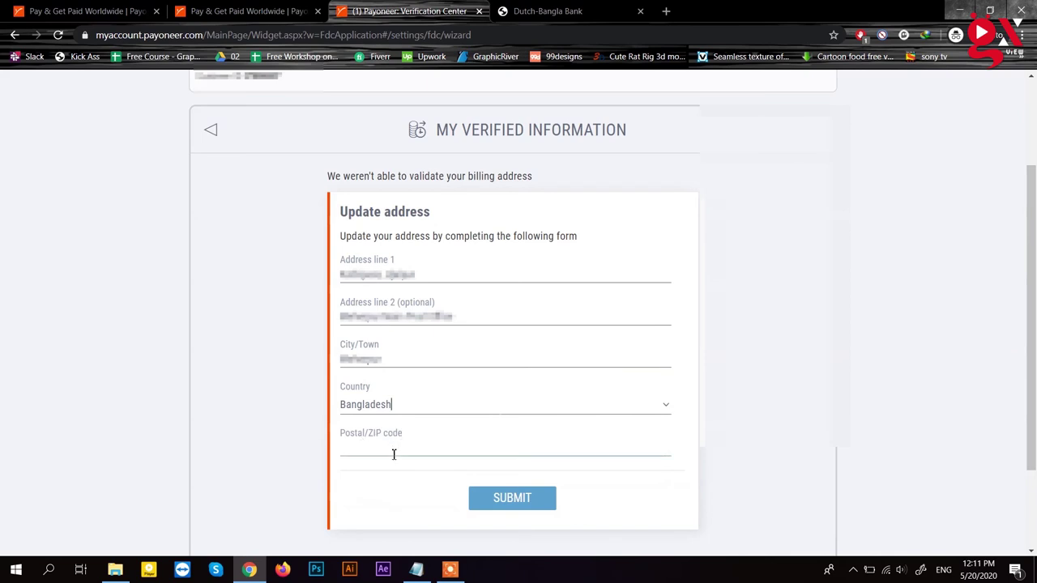
Paste the postal code from the notes and submit the address
click(416, 569)
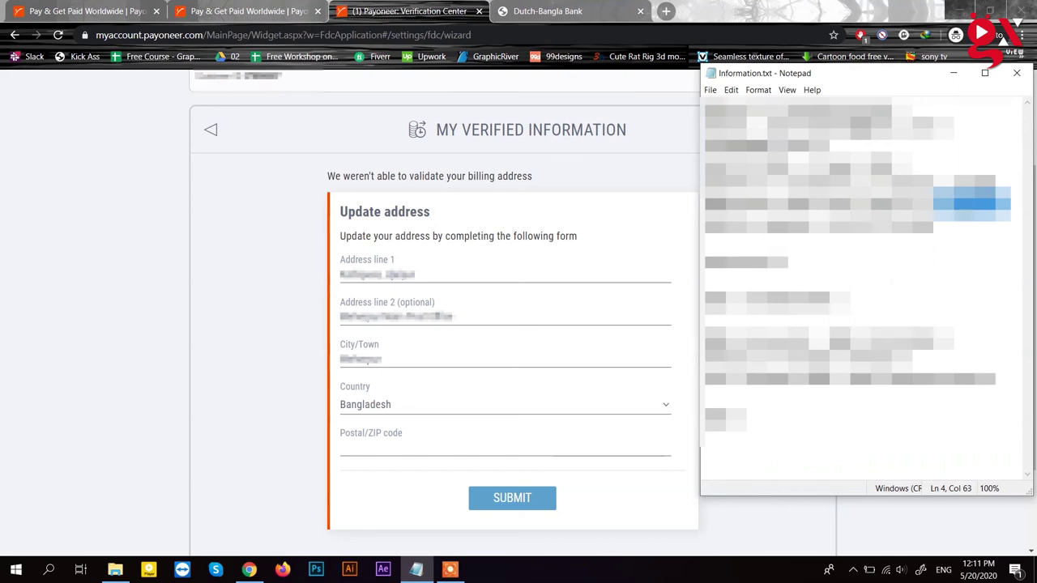
click(943, 204)
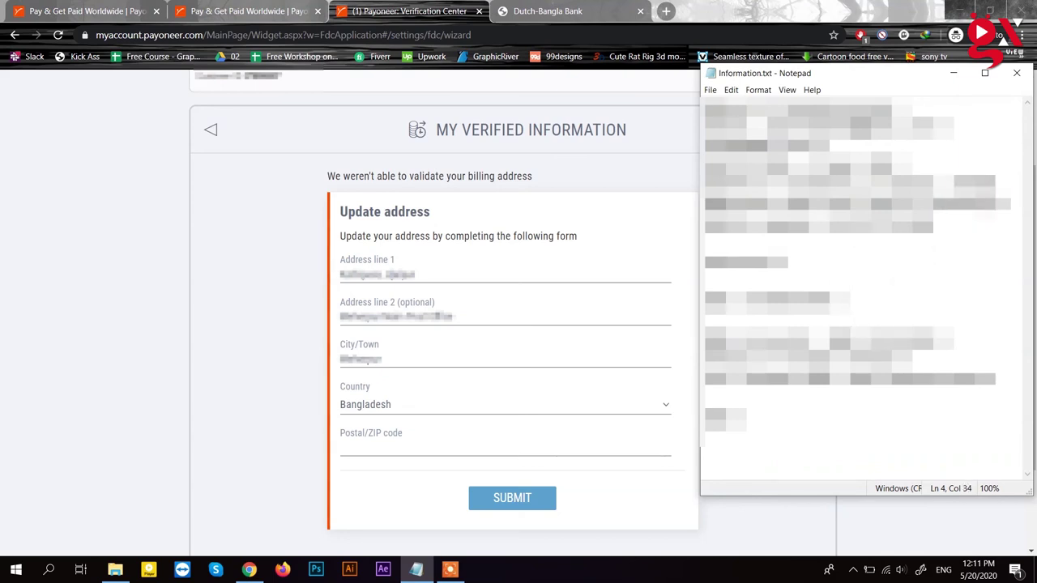
click(405, 443)
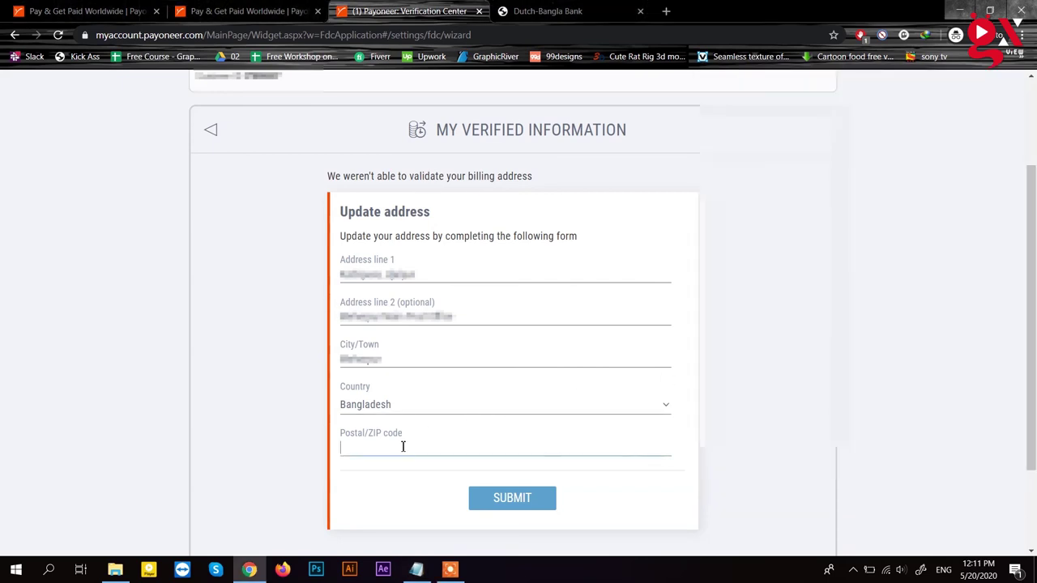
key(ctrl+v)
click(505, 497)
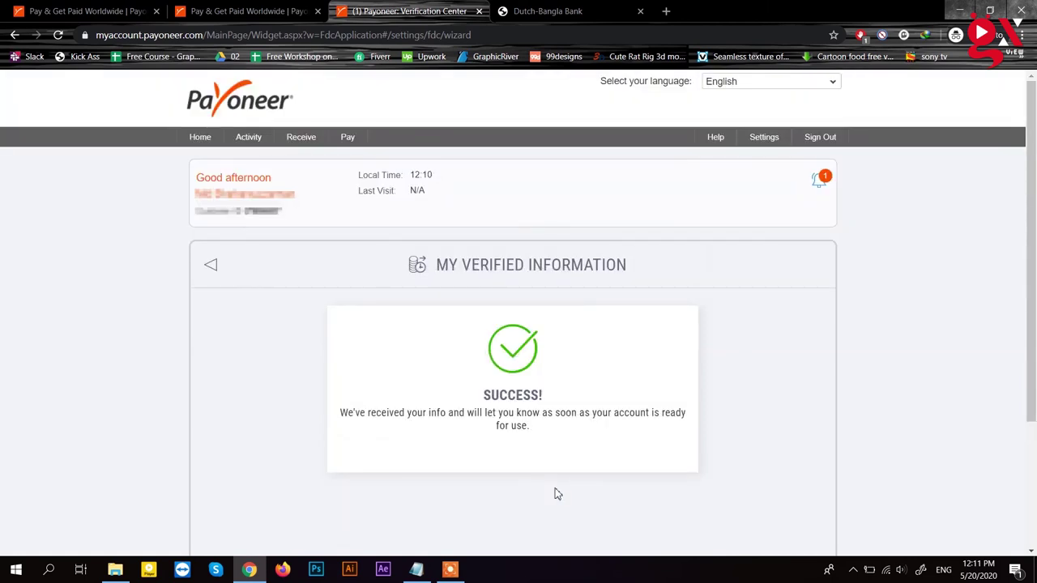
Open the Edit Profile notification, mark it as unread, and return to Home
click(199, 139)
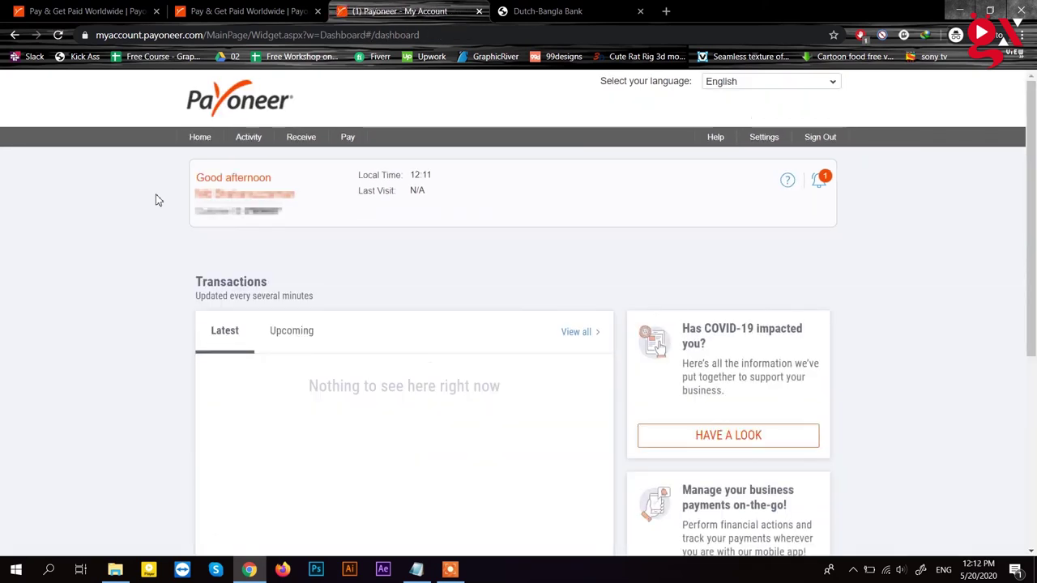
click(824, 184)
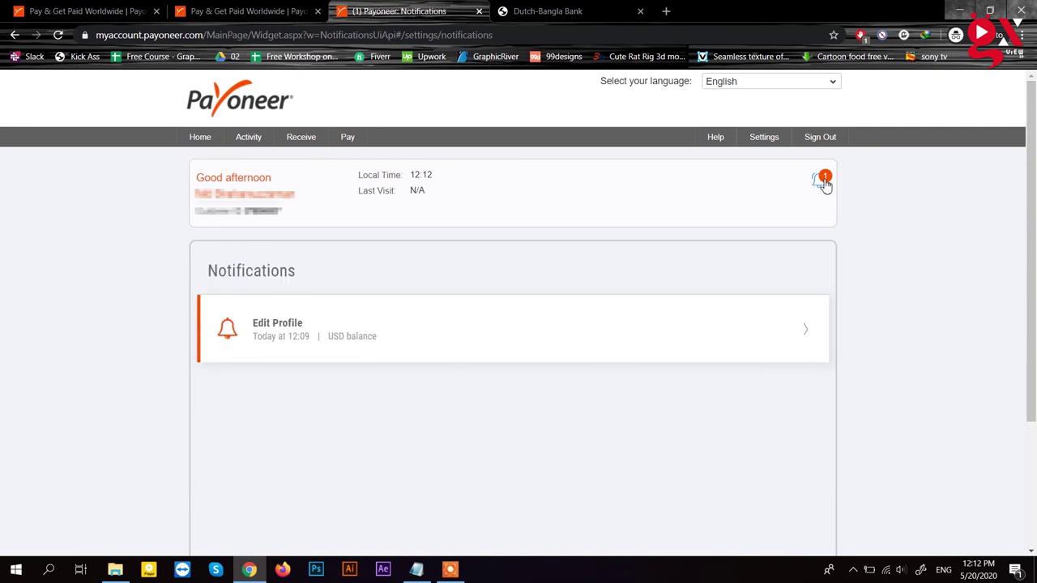
click(289, 329)
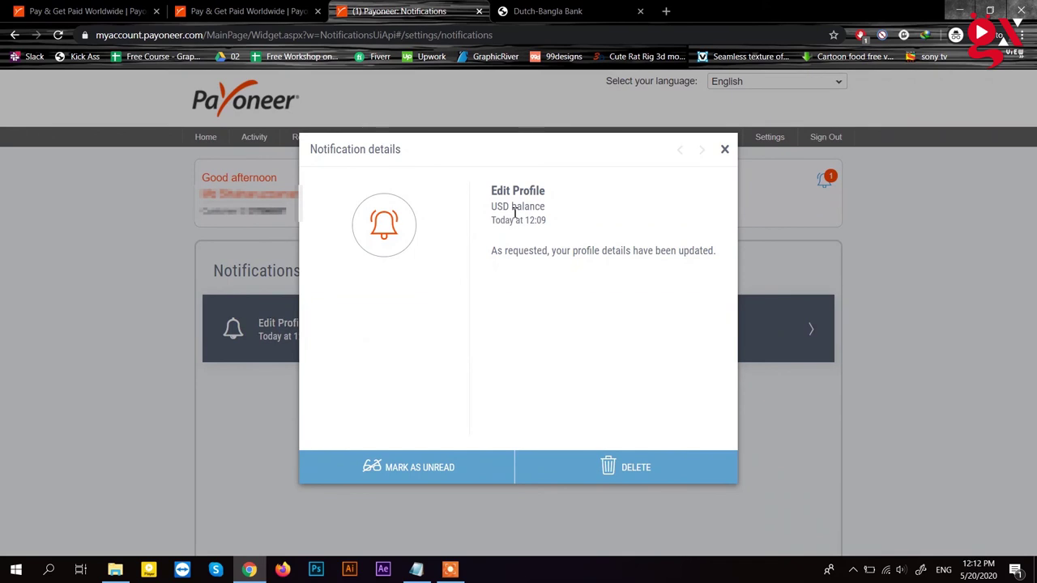
drag(513, 208, 559, 238)
double_click(556, 250)
click(441, 468)
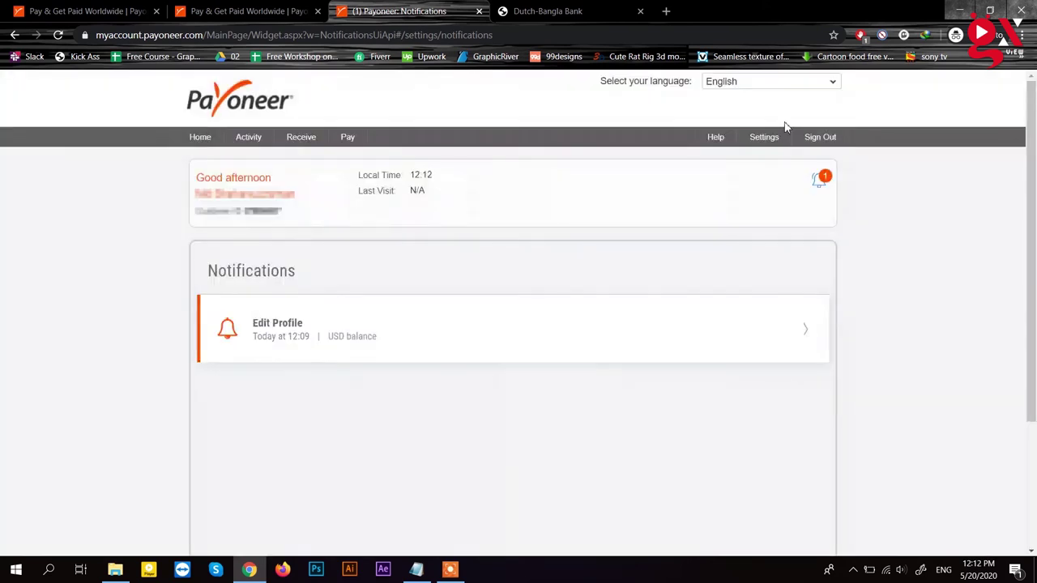
click(202, 139)
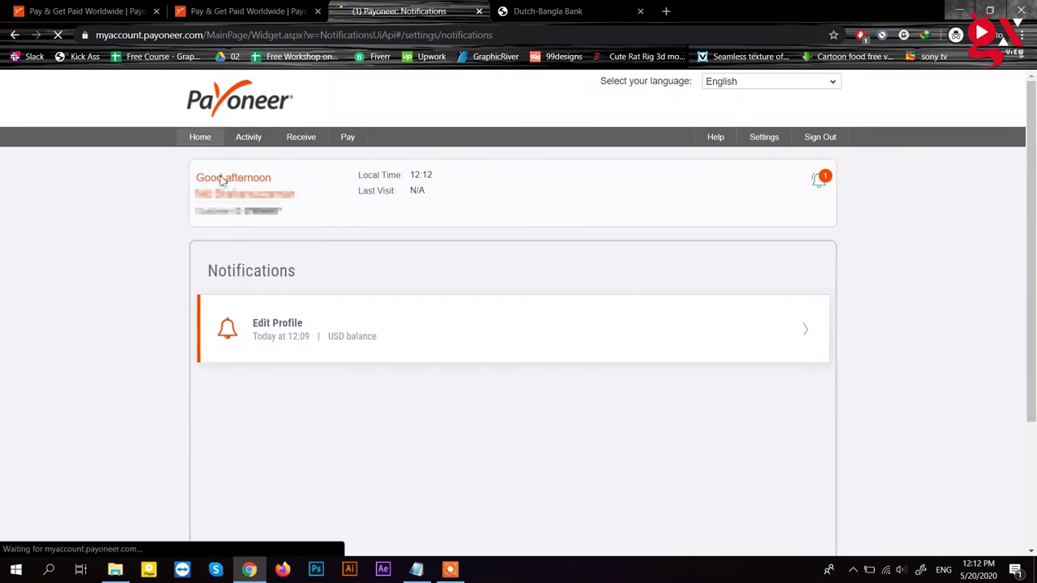